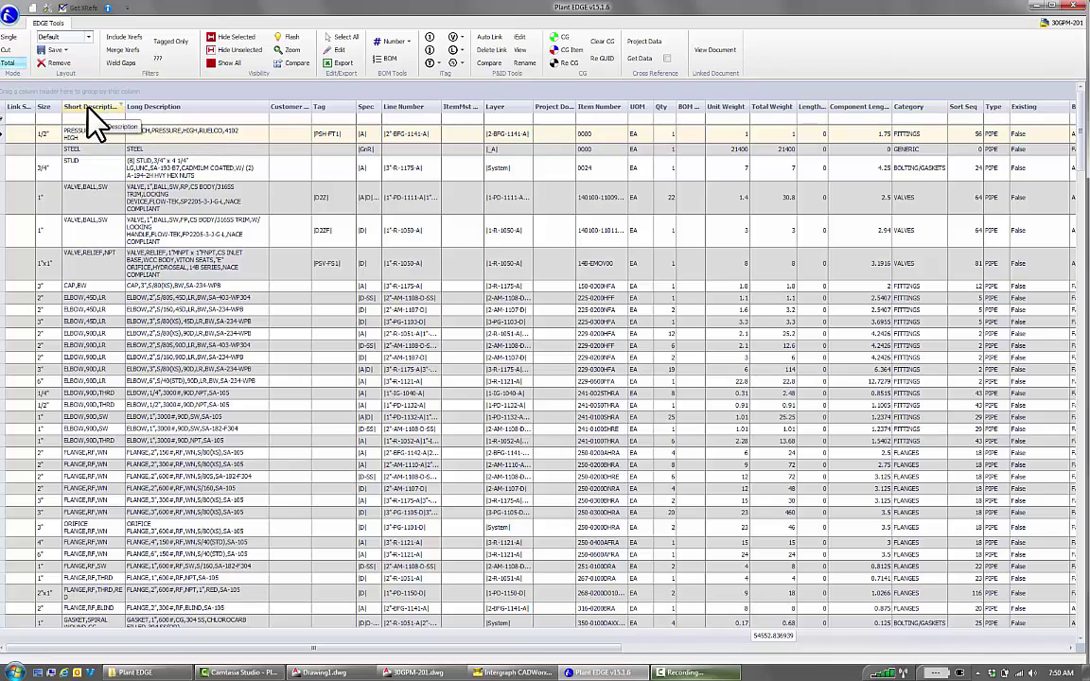
# Sort the grid by Short Description, Line Number, Item Number, then Long Description; clear the ELBOW filter
pyautogui.click(110, 108)
pyautogui.scroll(-10, 151, 109)
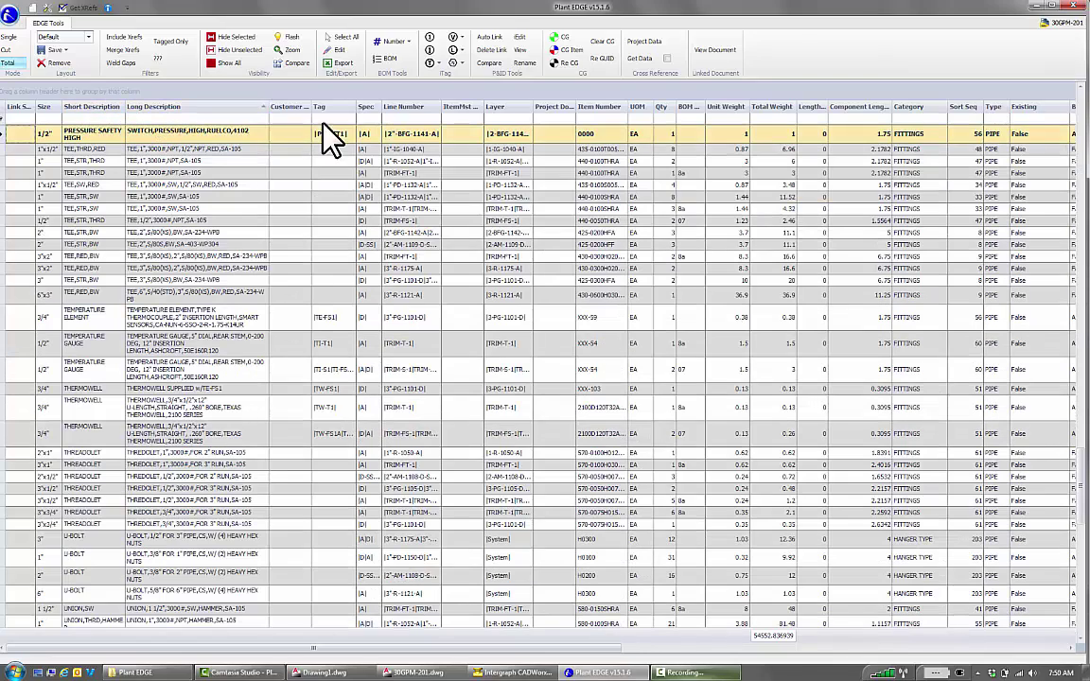
pyautogui.click(399, 107)
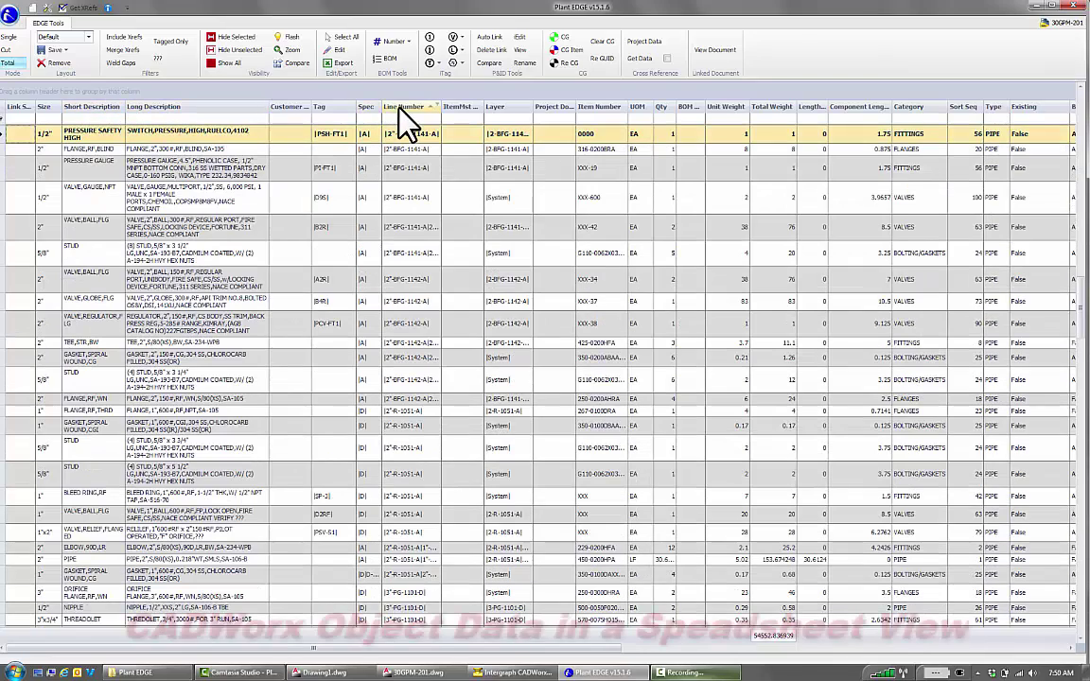
pyautogui.click(598, 108)
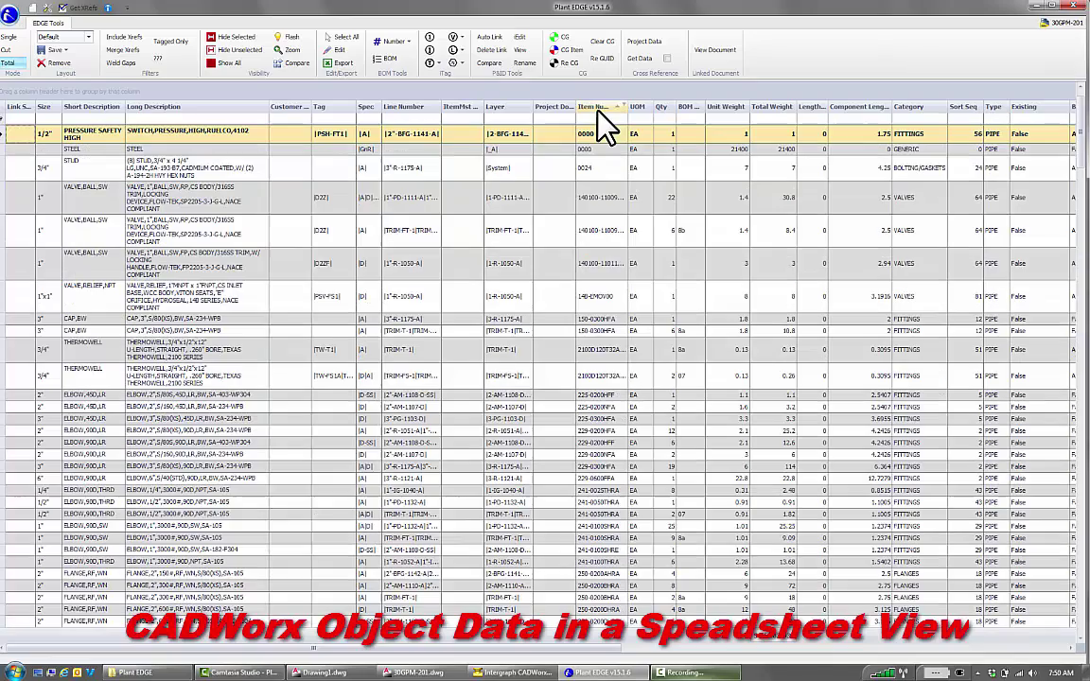
pyautogui.click(155, 105)
pyautogui.write('ELBOW')
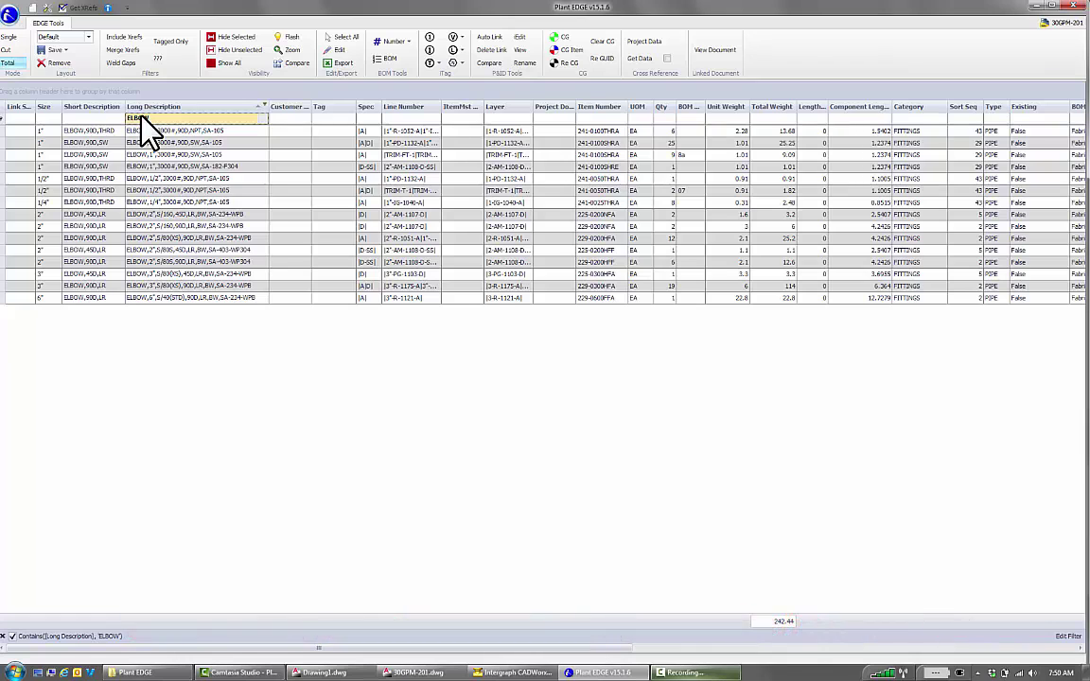
pyautogui.press('BackSpace')
pyautogui.press('BackSpace')
pyautogui.press('BackSpace')
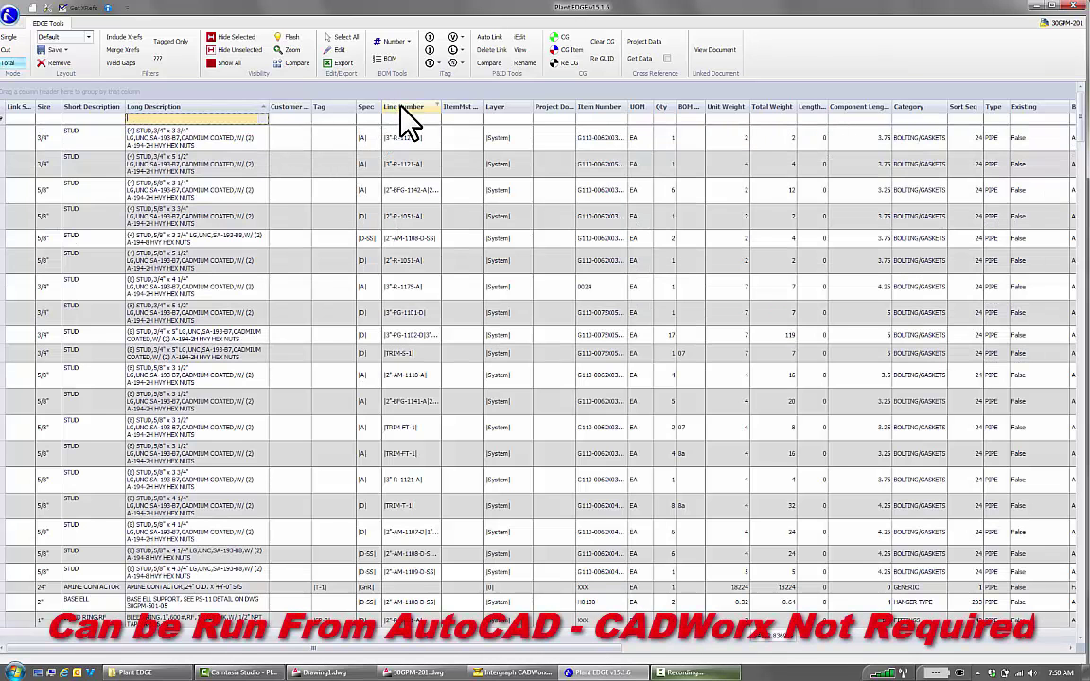
# Group the grid by Line Number and save it as a new layout named VIEW 3
pyautogui.moveTo(402, 106); pyautogui.dragTo(153, 92)
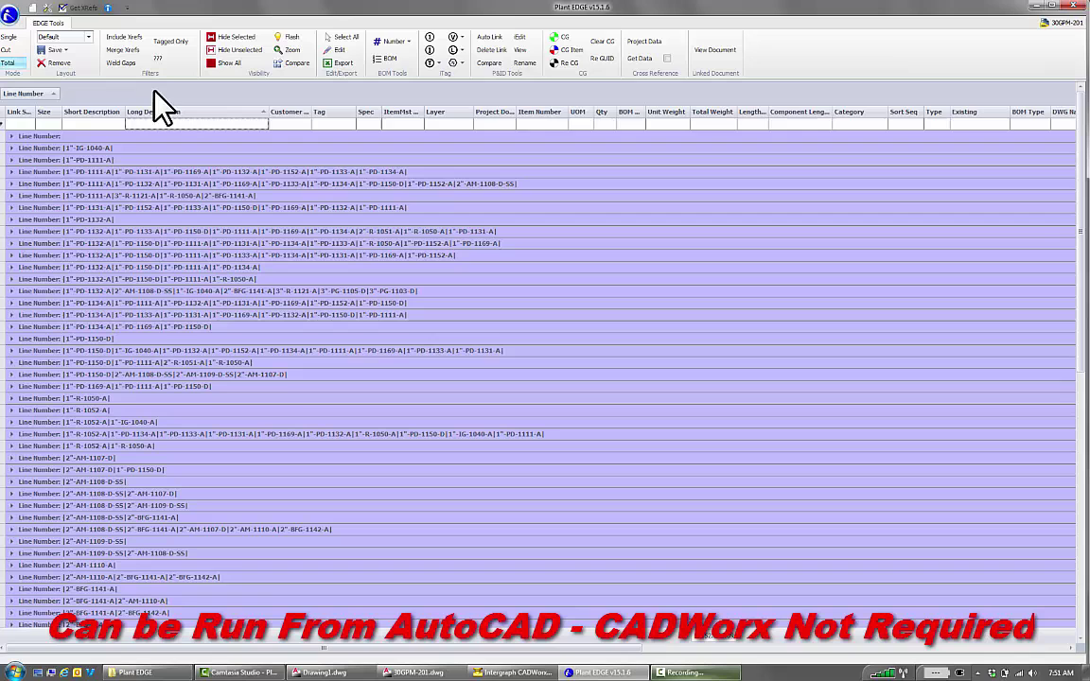
pyautogui.click(61, 50)
pyautogui.click(71, 76)
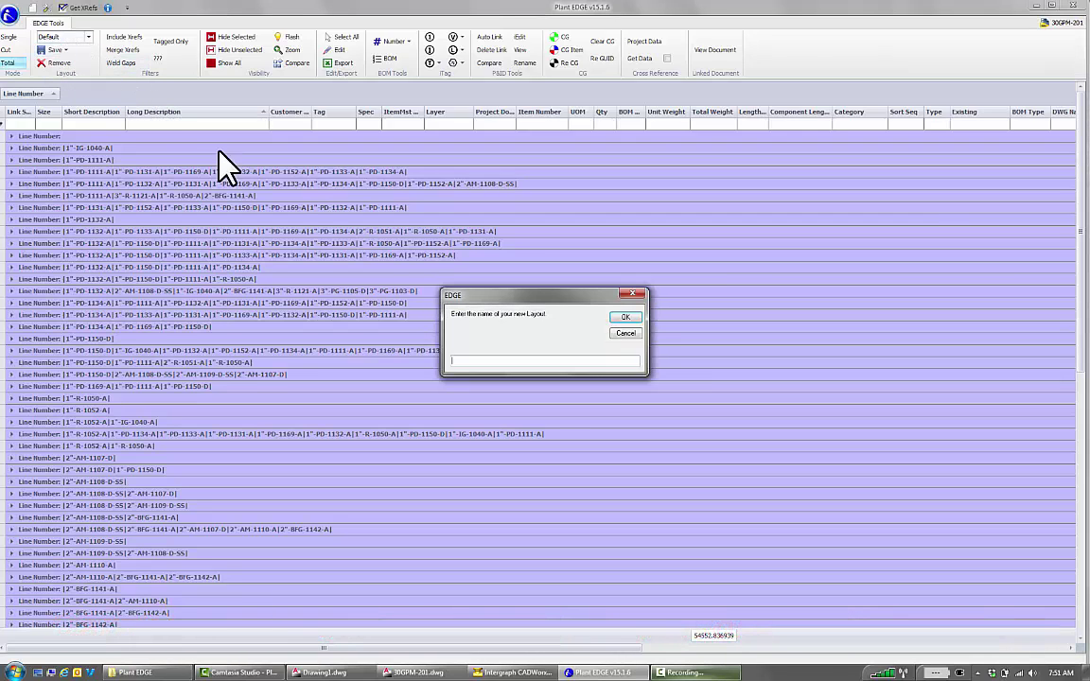
pyautogui.write('VIEW')
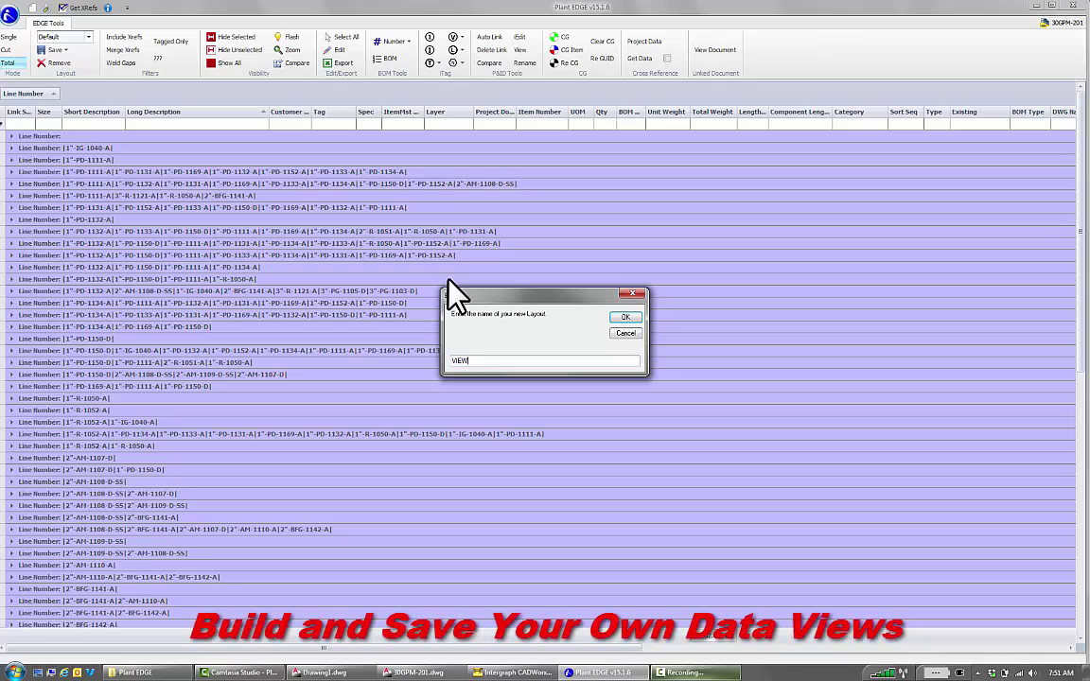
pyautogui.write(' 3')
pyautogui.click(622, 318)
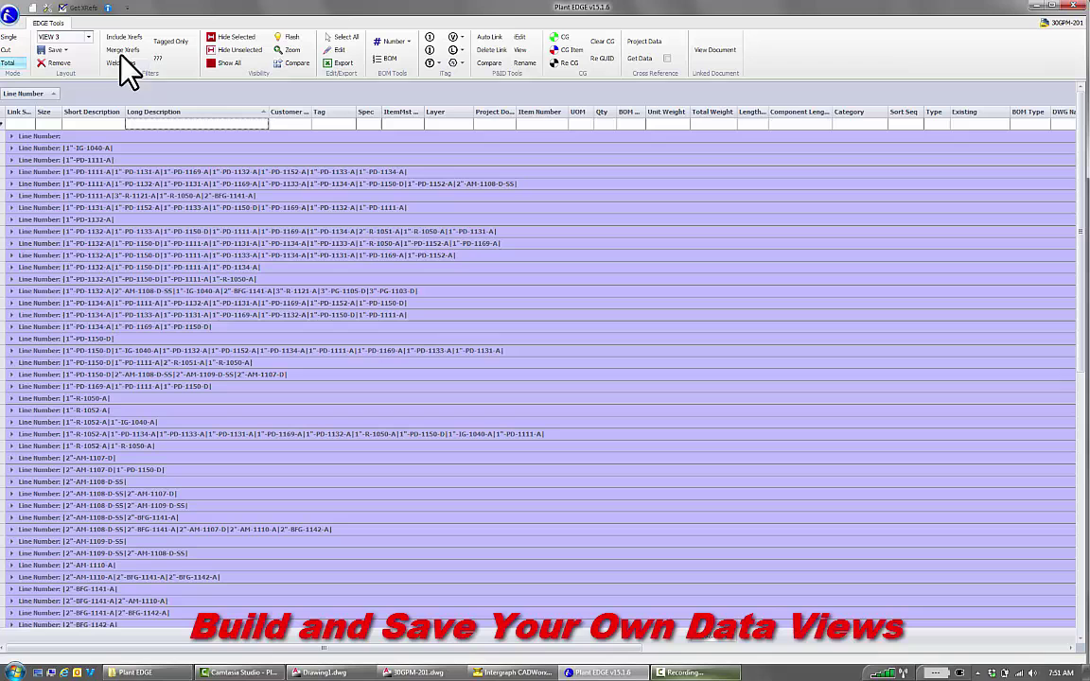
# Browse the other saved layouts in the Layout dropdown
pyautogui.click(89, 38)
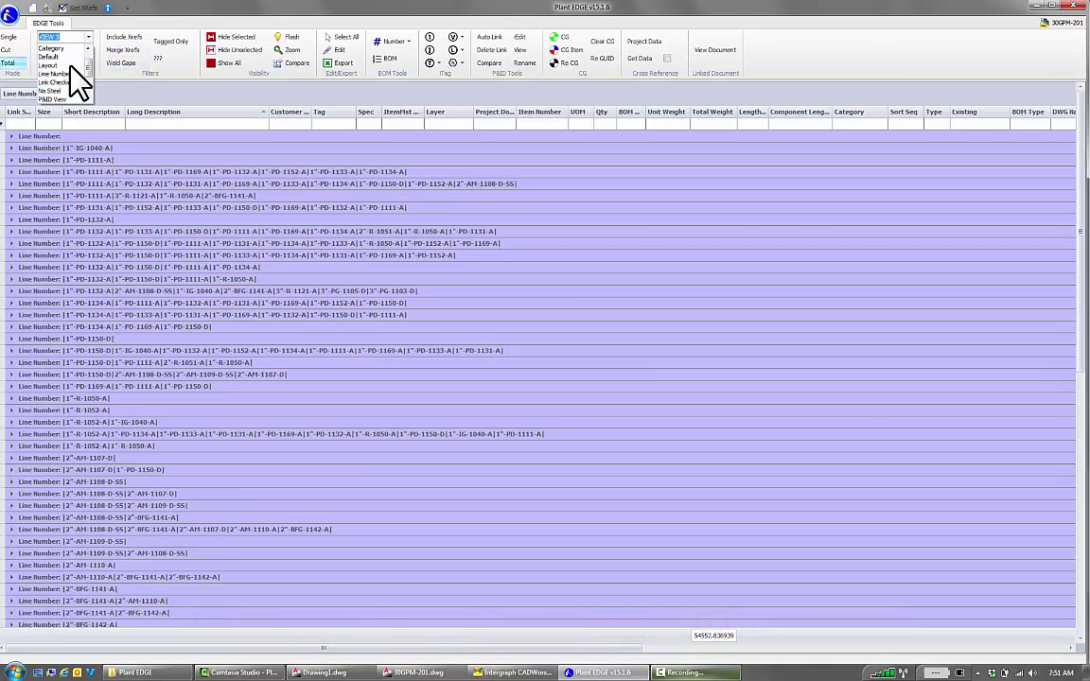
pyautogui.click(61, 57)
pyautogui.click(88, 37)
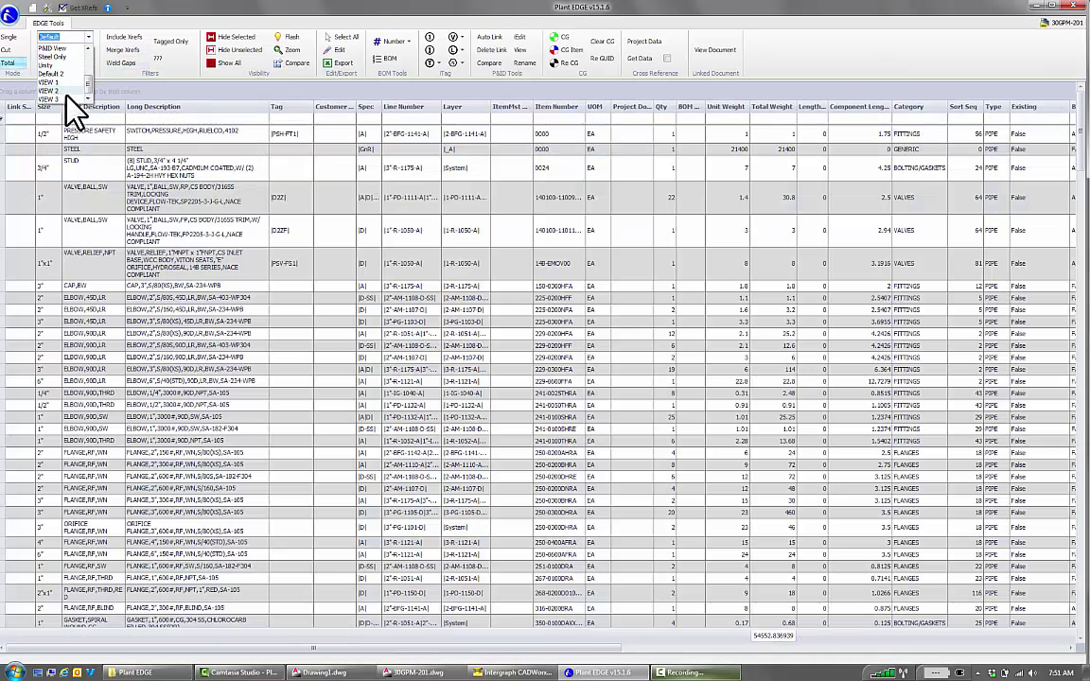
pyautogui.click(59, 85)
# Select the Default layout, then switch the grid to Cut mode and then Total mode
pyautogui.click(88, 38)
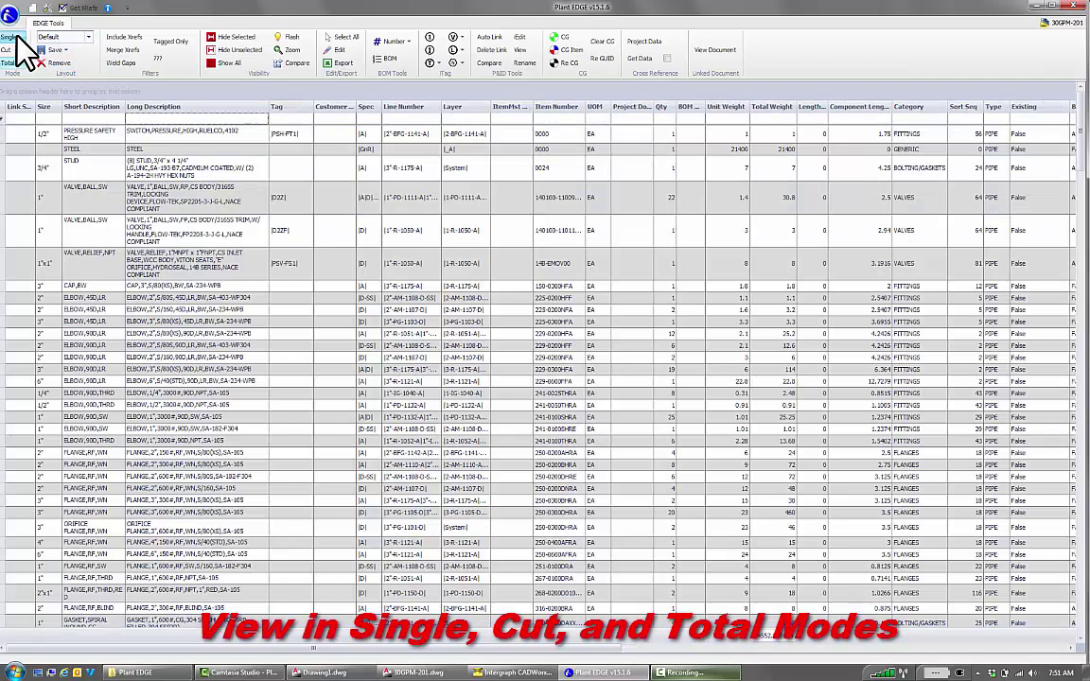
pyautogui.click(11, 49)
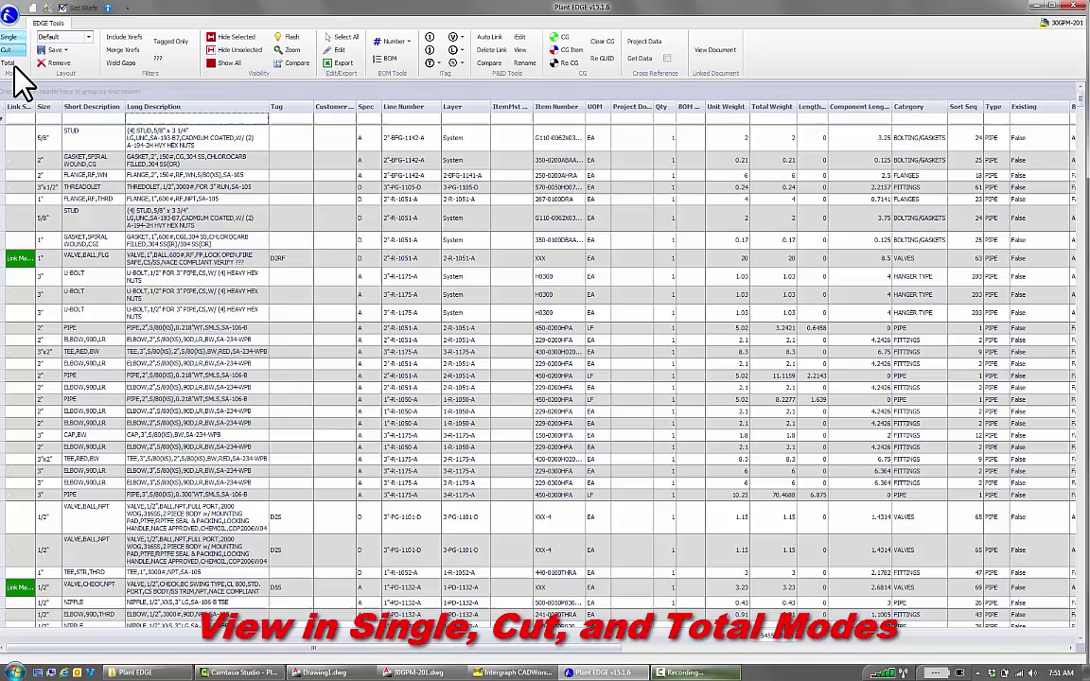
pyautogui.click(12, 64)
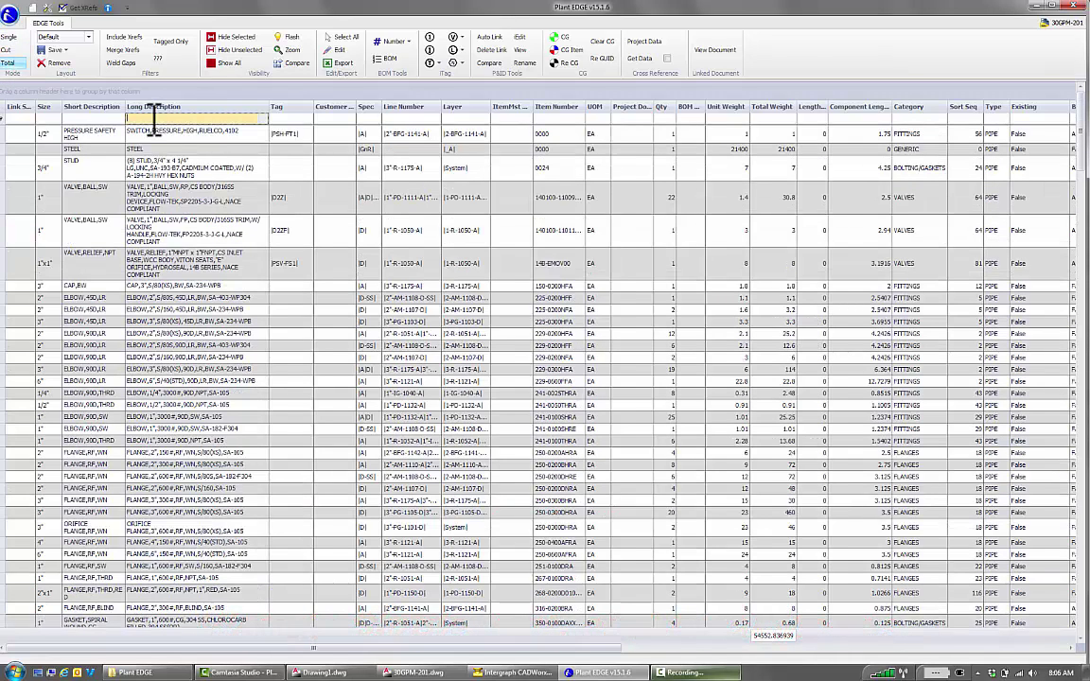
# Filter long descriptions by ???, then edit both NIPPLE items' long description in one update
pyautogui.write('???')
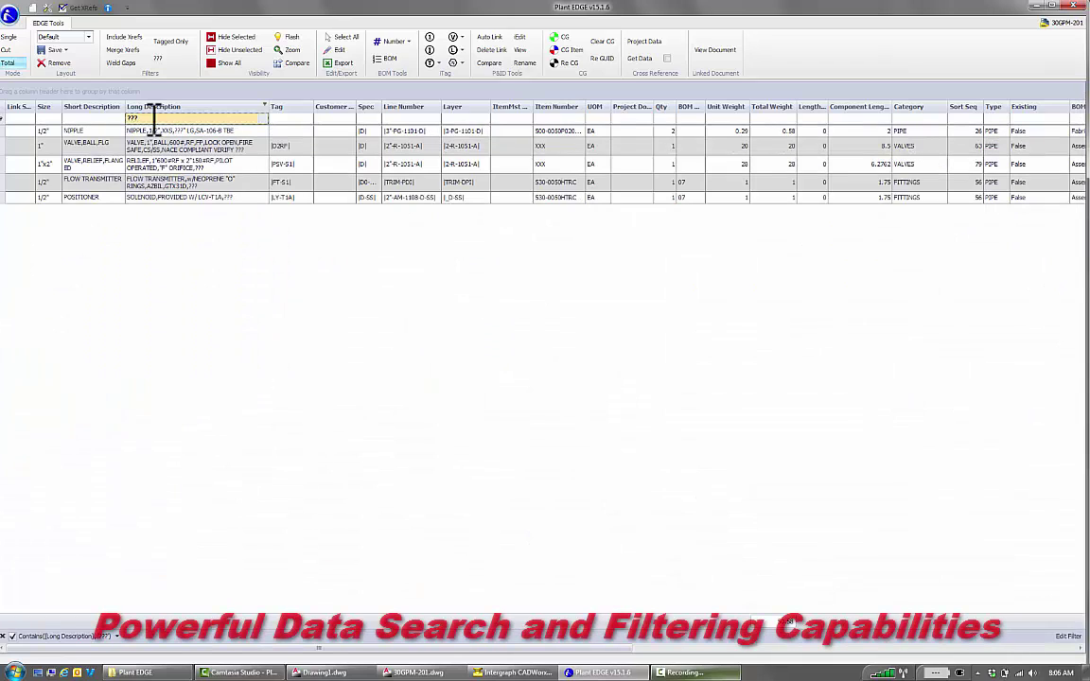
pyautogui.click(171, 134)
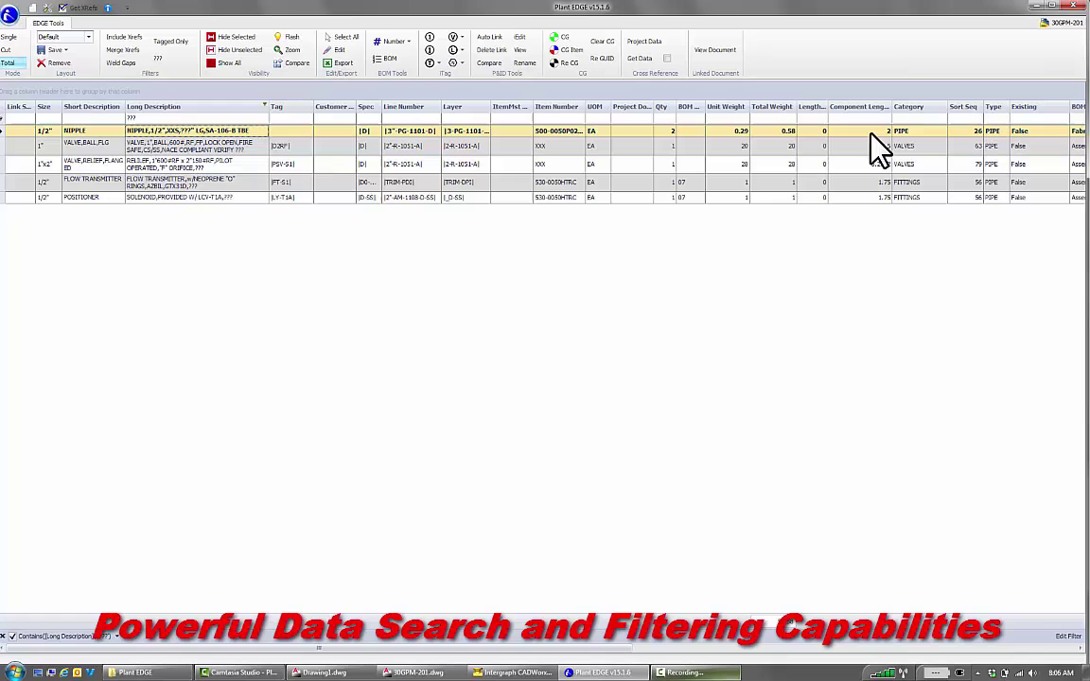
pyautogui.doubleClick(186, 131)
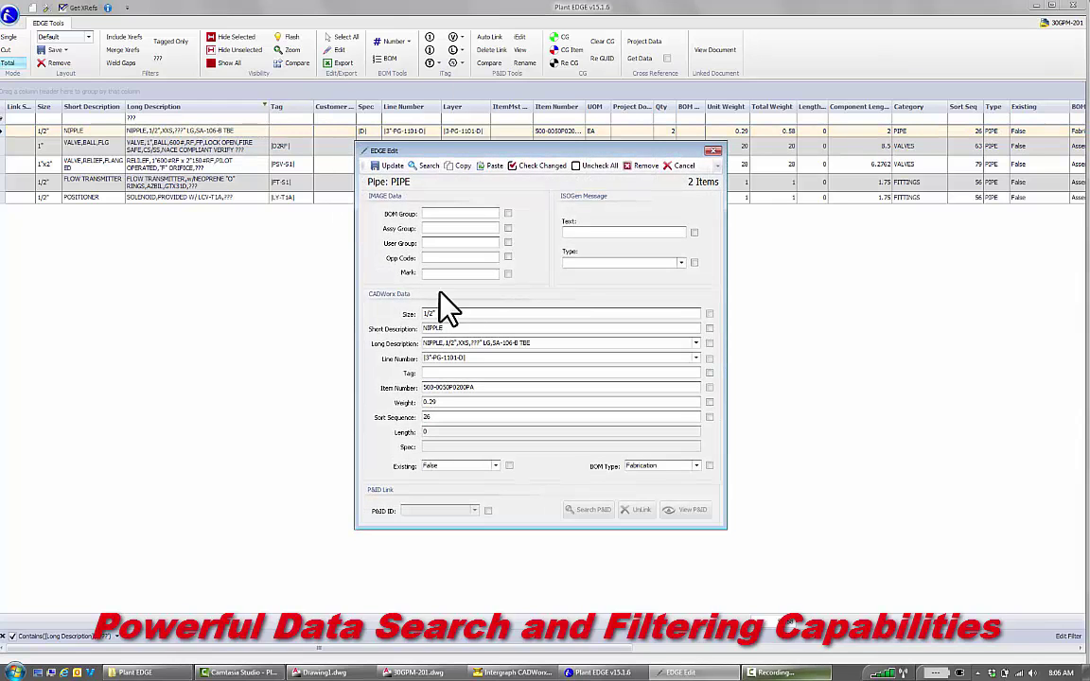
pyautogui.click(486, 344)
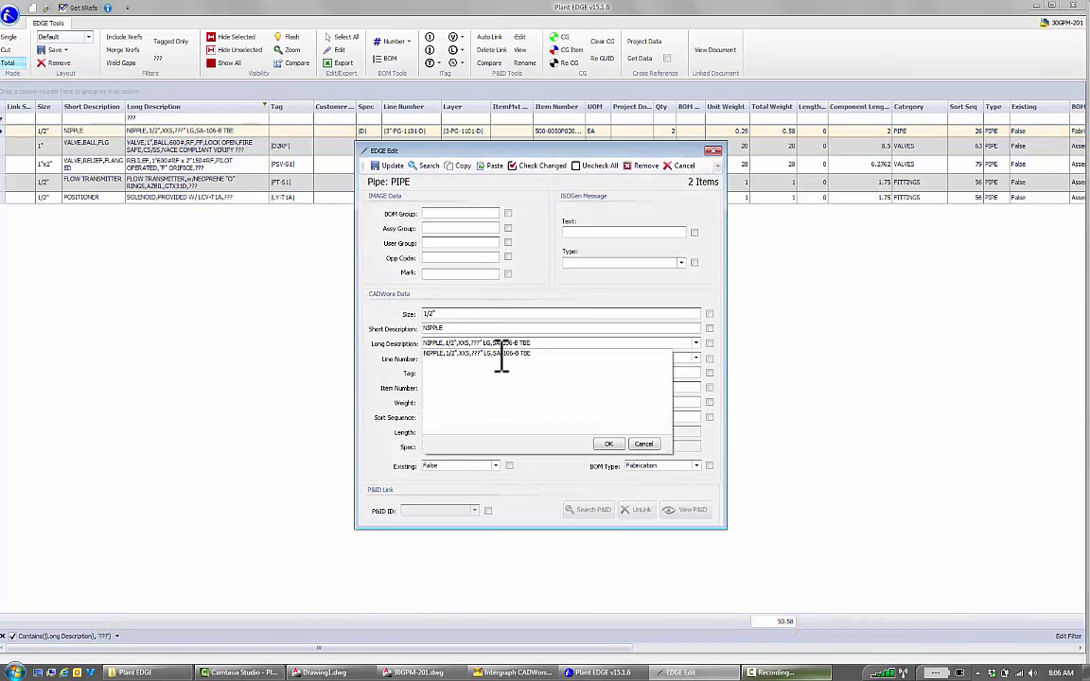
pyautogui.click(608, 444)
pyautogui.click(395, 171)
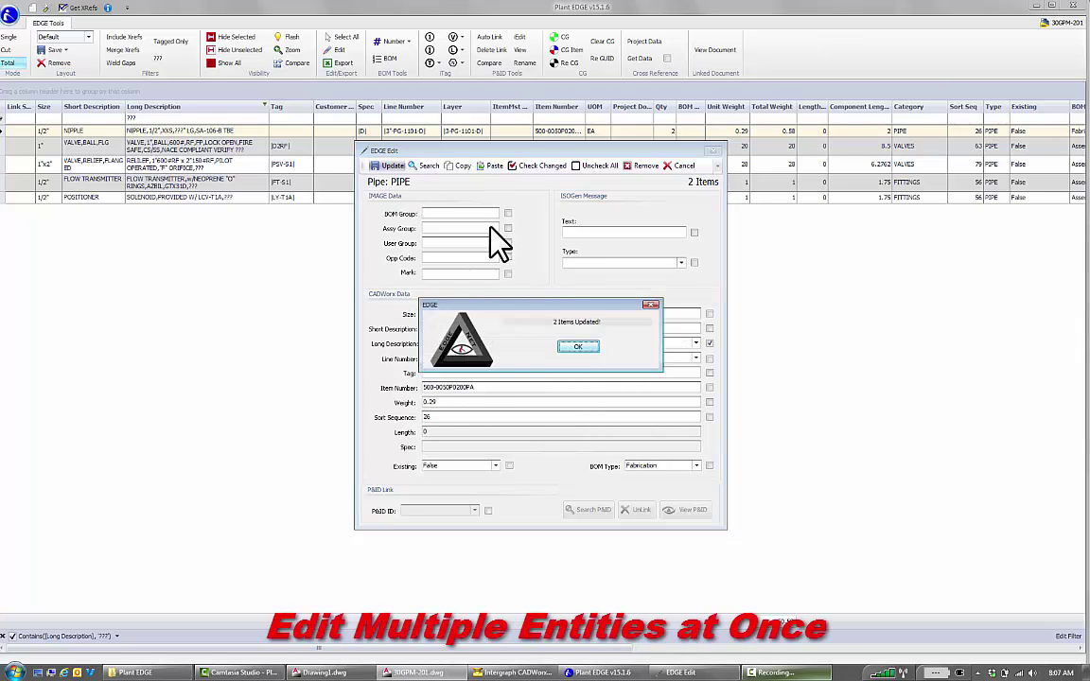
pyautogui.click(578, 345)
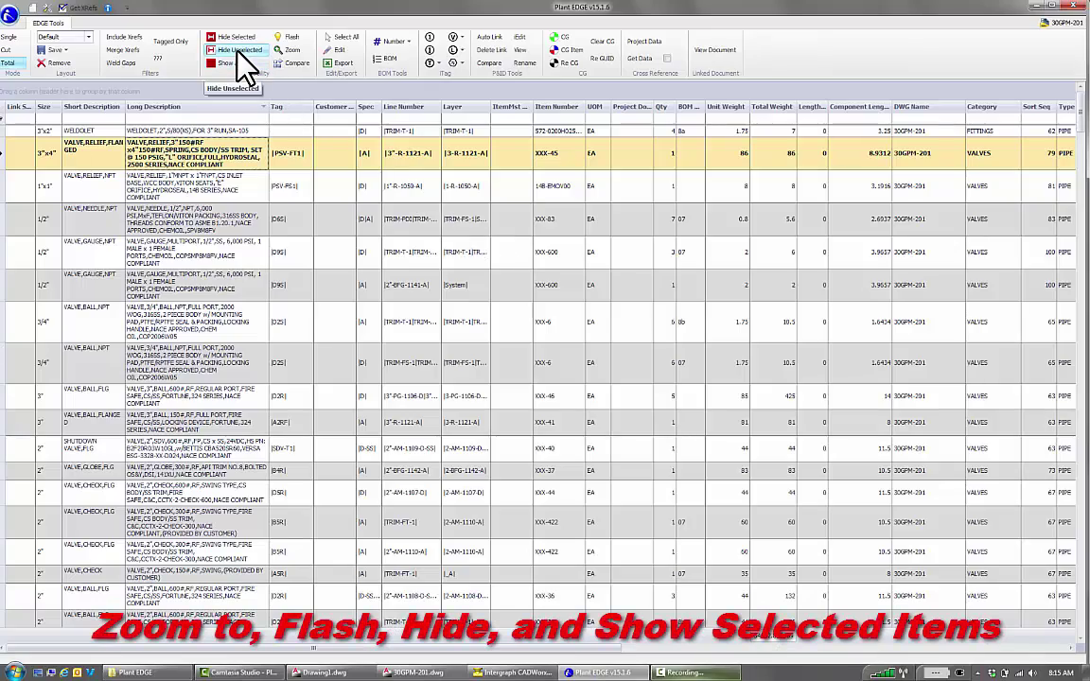
pyautogui.click(238, 52)
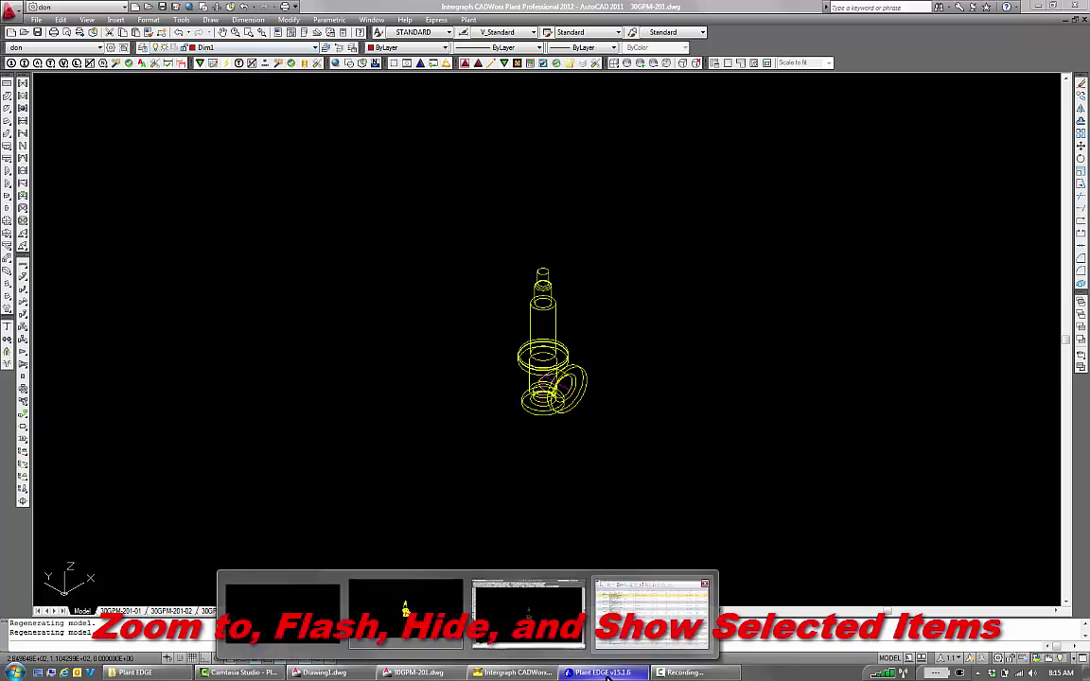
pyautogui.click(609, 675)
pyautogui.click(228, 63)
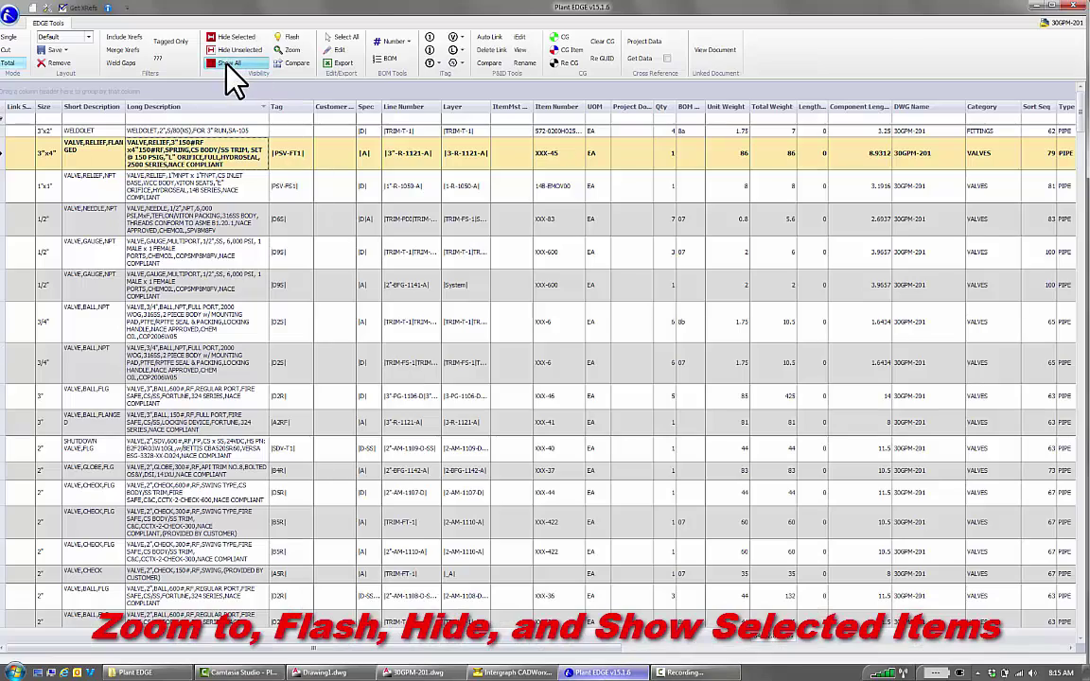
pyautogui.click(616, 674)
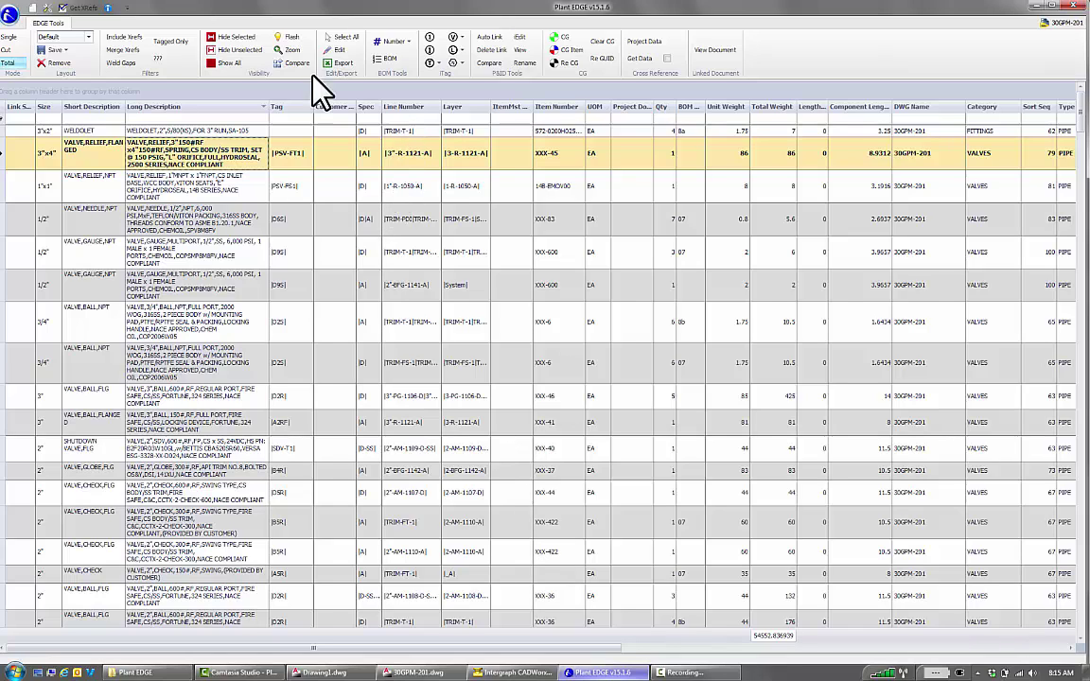
pyautogui.click(125, 37)
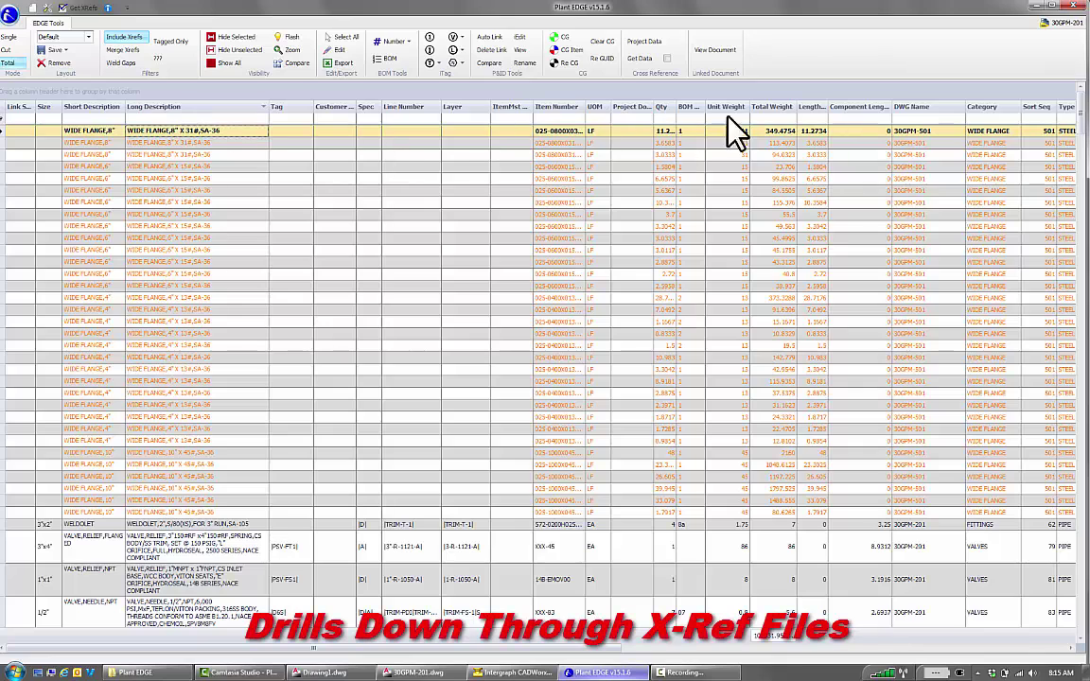
# Group rows by DWG Name, expand 30GPM-201 and 30GPM-501, and filter to ANGLE
pyautogui.moveTo(910, 107); pyautogui.dragTo(485, 93)
pyautogui.moveTo(120, 88); pyautogui.dragTo(99, 87)
pyautogui.click(12, 138)
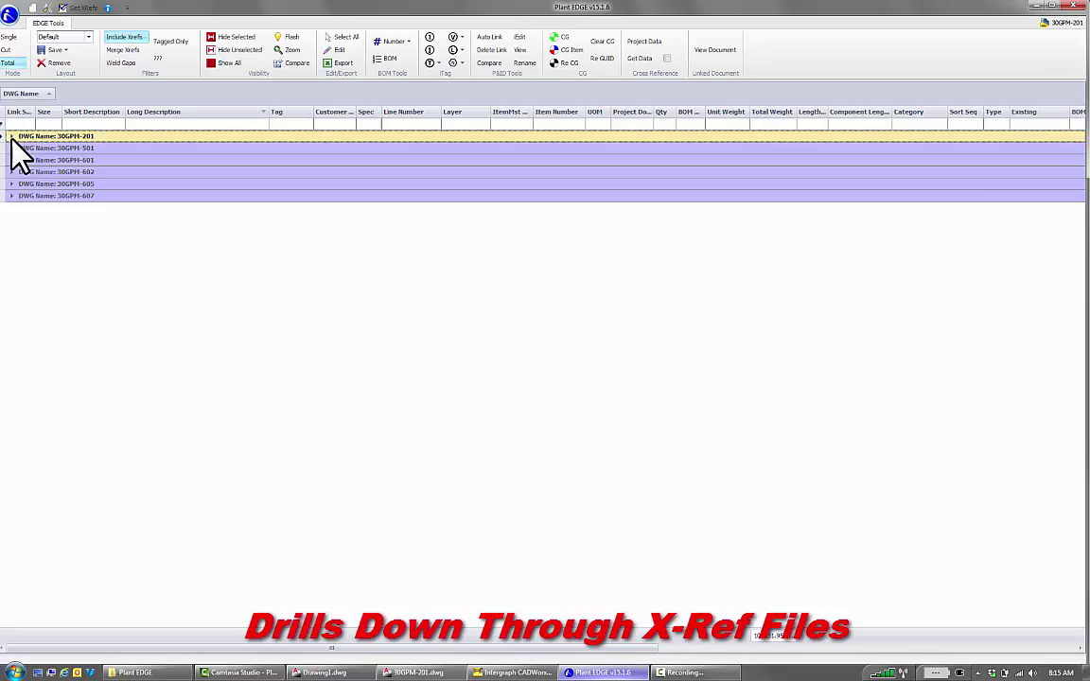
pyautogui.click(12, 149)
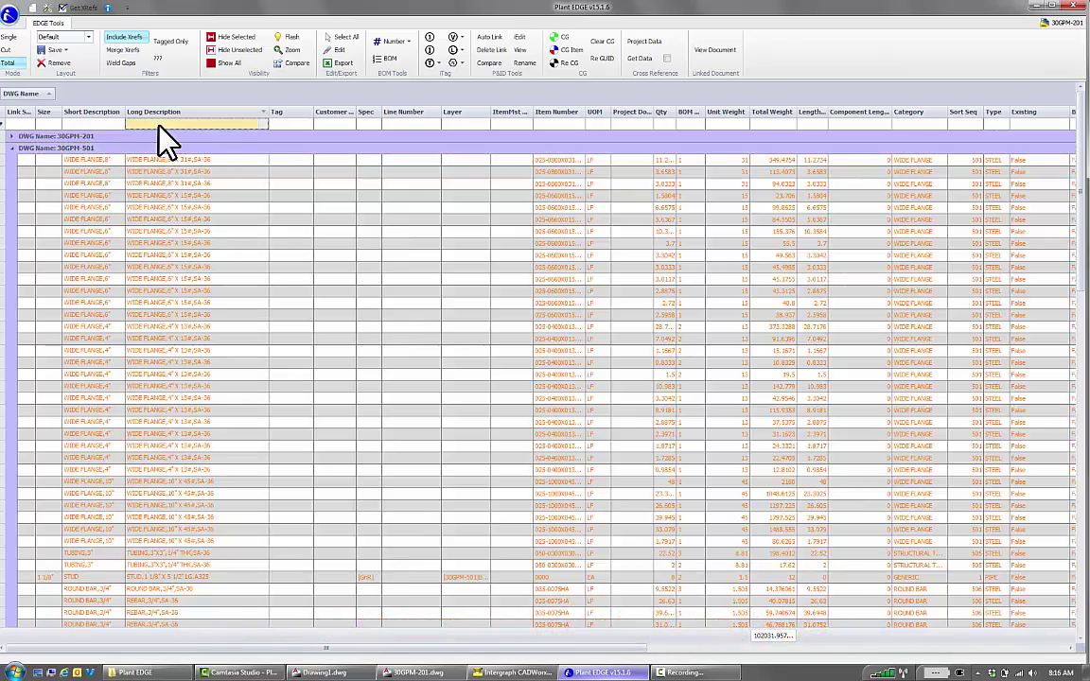
pyautogui.write('ANGLE')
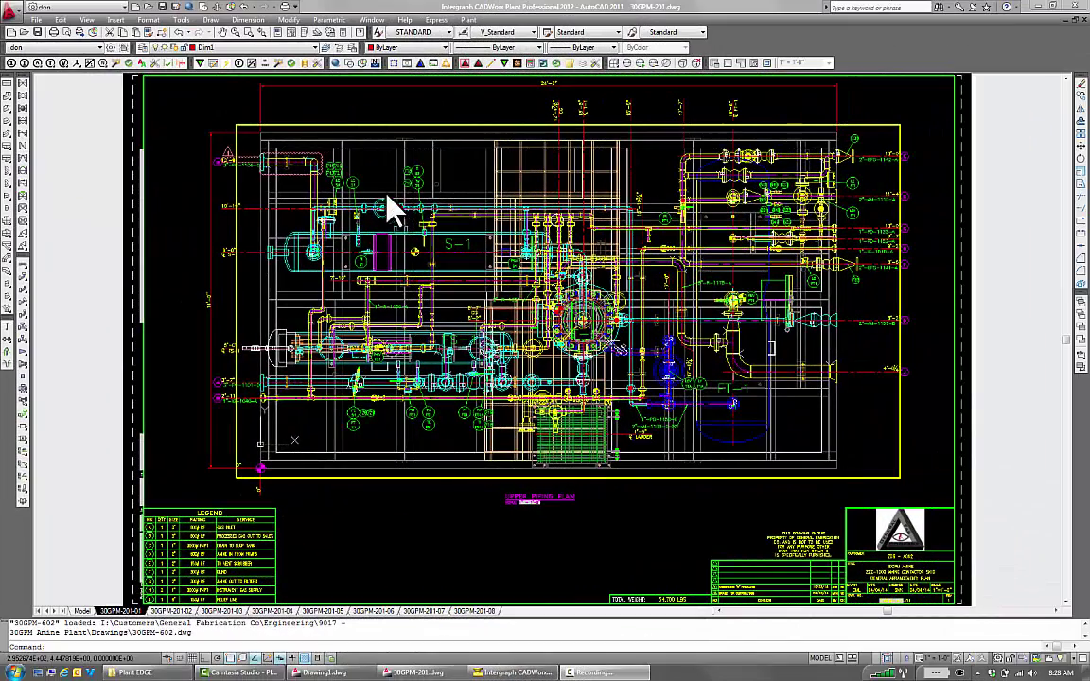
# Place an LCV S1 smart tag bubble above the control valve
pyautogui.scroll(3, 387, 198)
pyautogui.scroll(2, 387, 199)
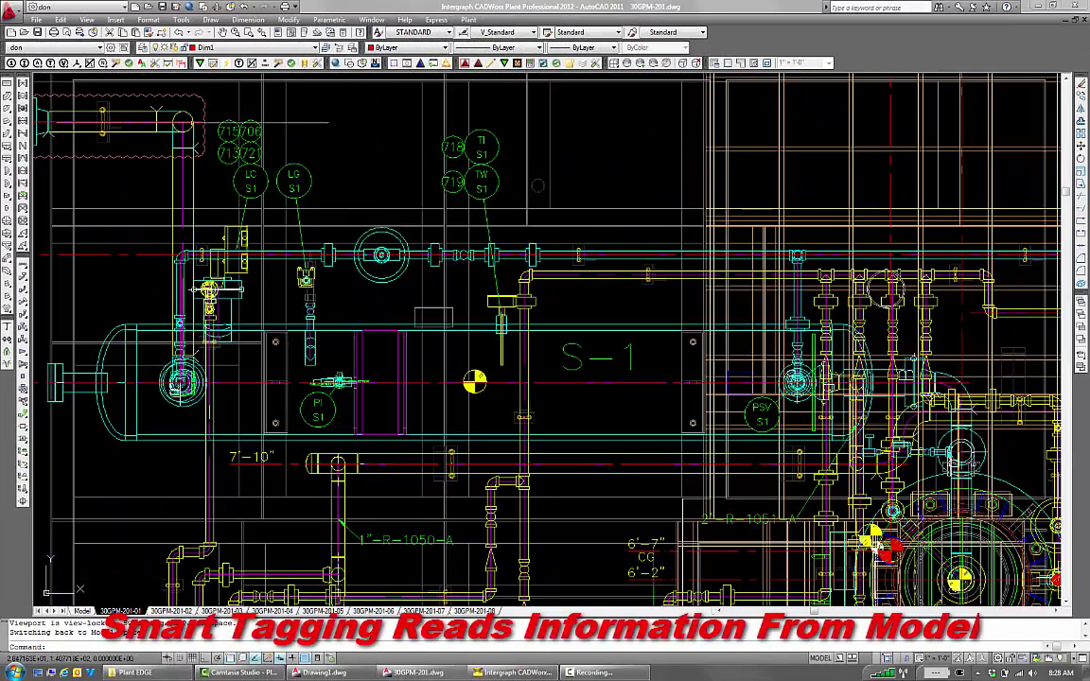
pyautogui.click(22, 63)
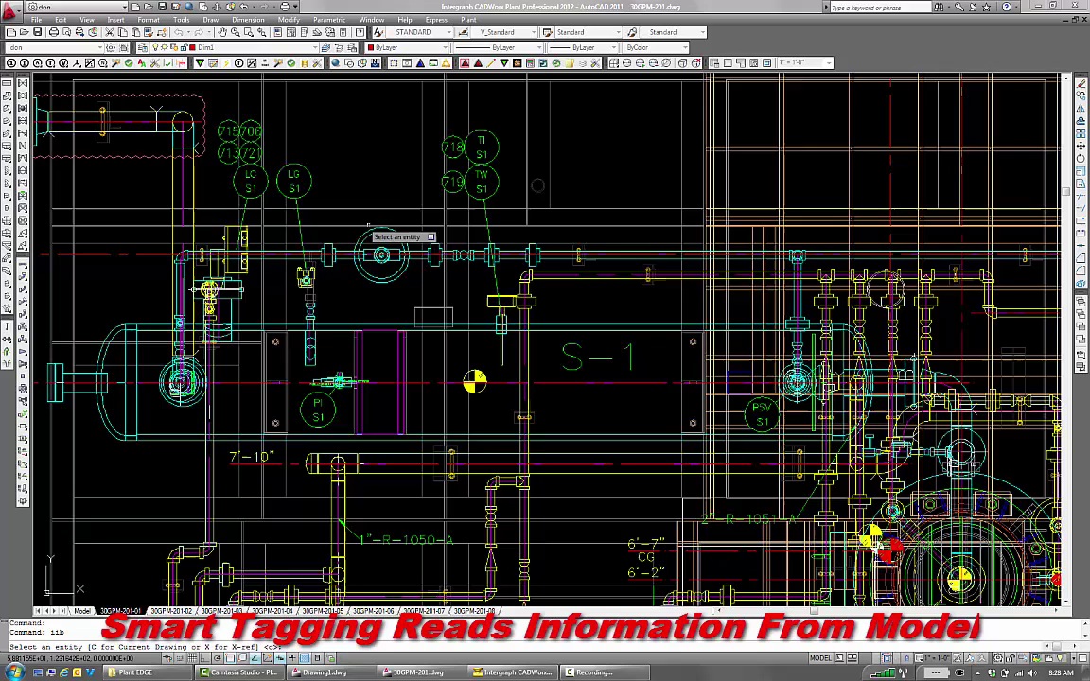
pyautogui.click(381, 254)
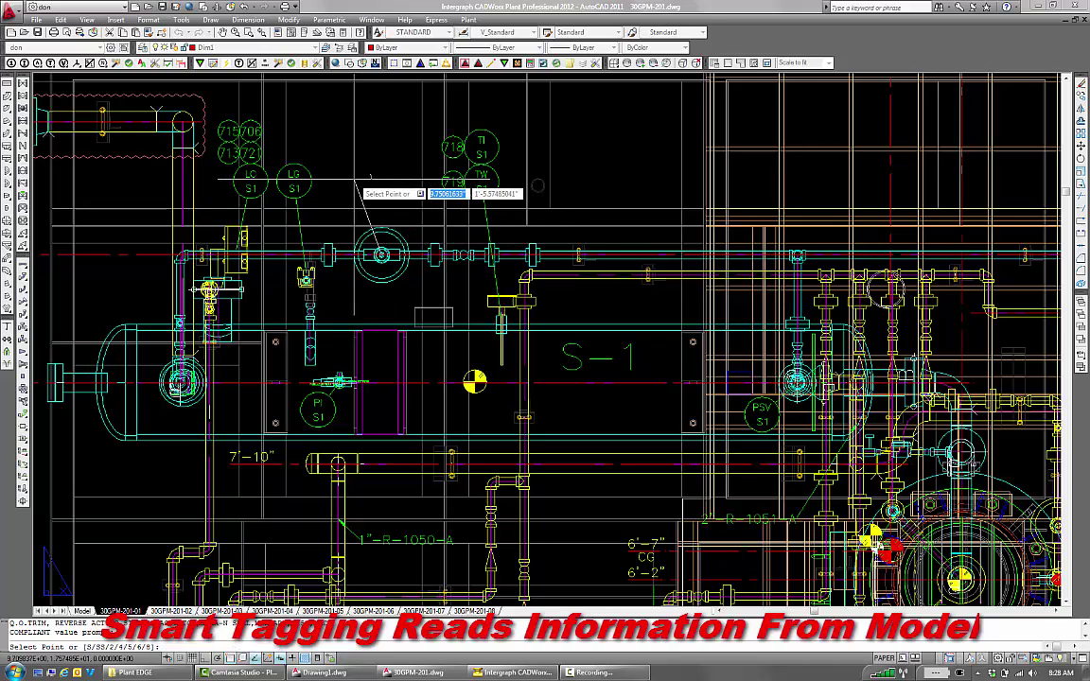
pyautogui.click(359, 187)
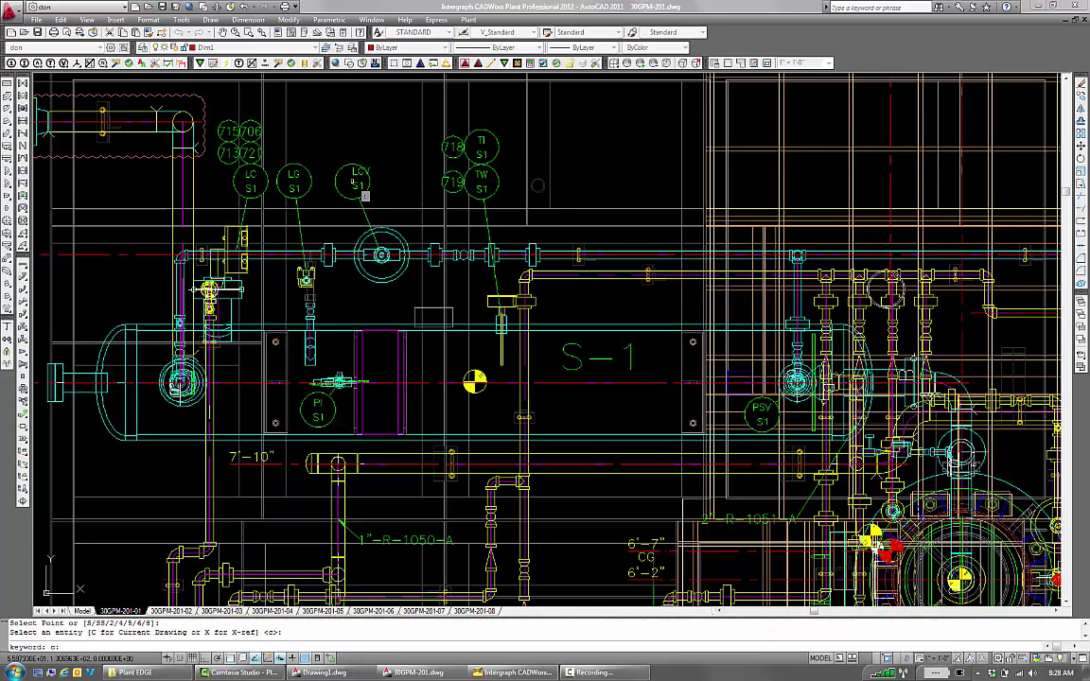
pyautogui.scroll(1, 364, 195)
pyautogui.press('Return')
pyautogui.press('Escape')
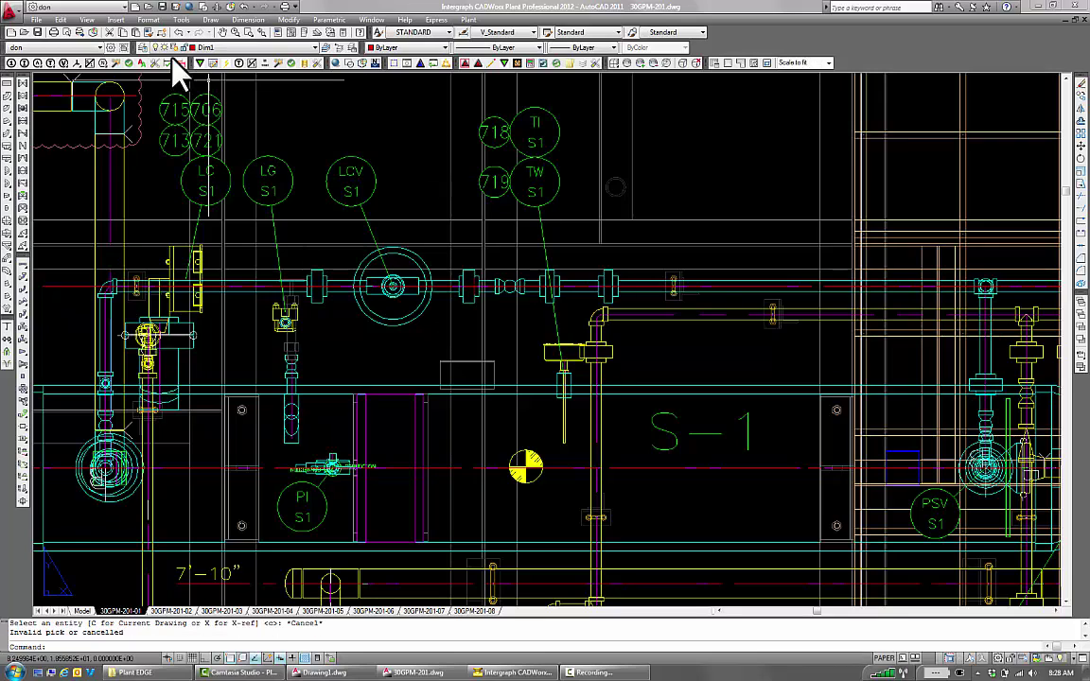
# Add a line-number tag 1"-PD-1150-D above the pipe and grab it to reposition
pyautogui.click(70, 66)
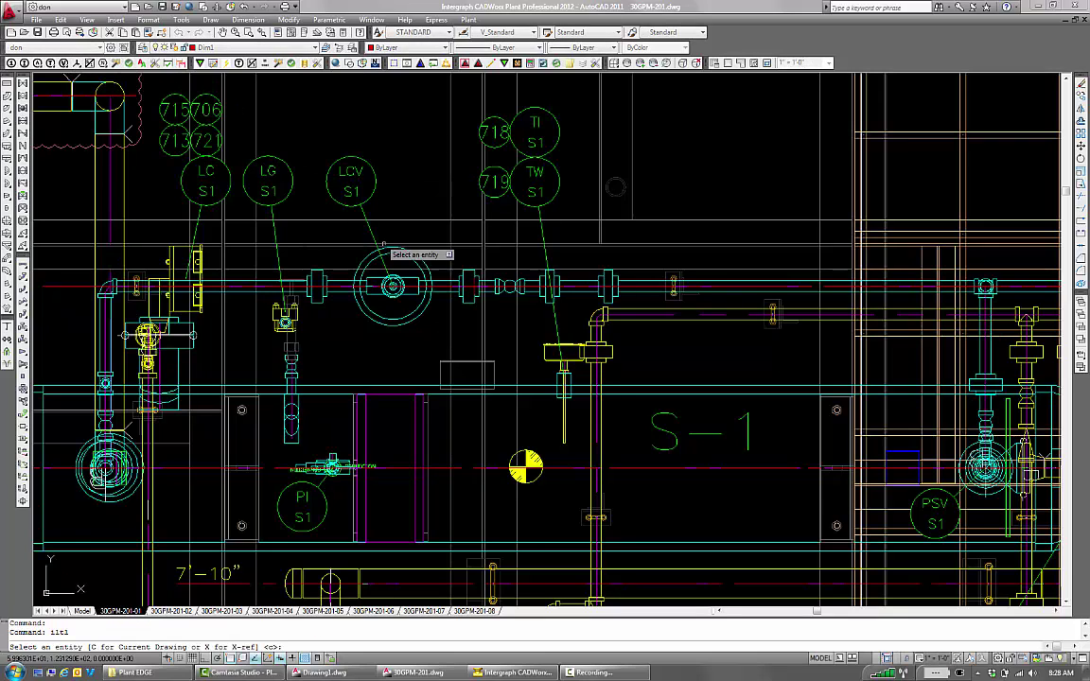
pyautogui.click(417, 279)
pyautogui.click(369, 114)
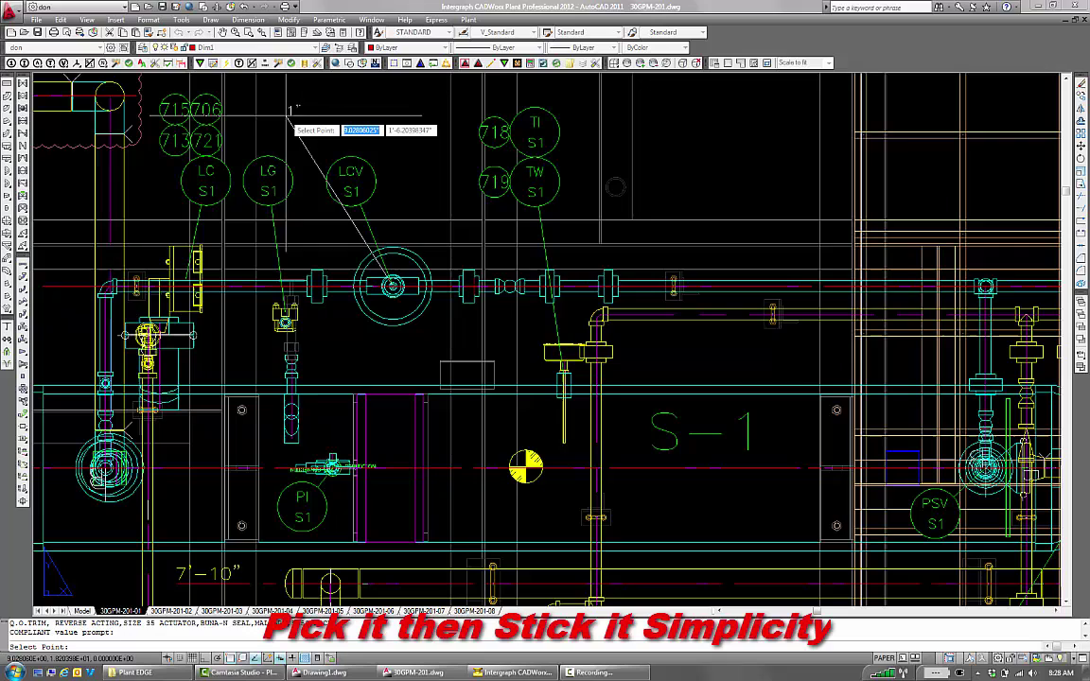
pyautogui.press('Return')
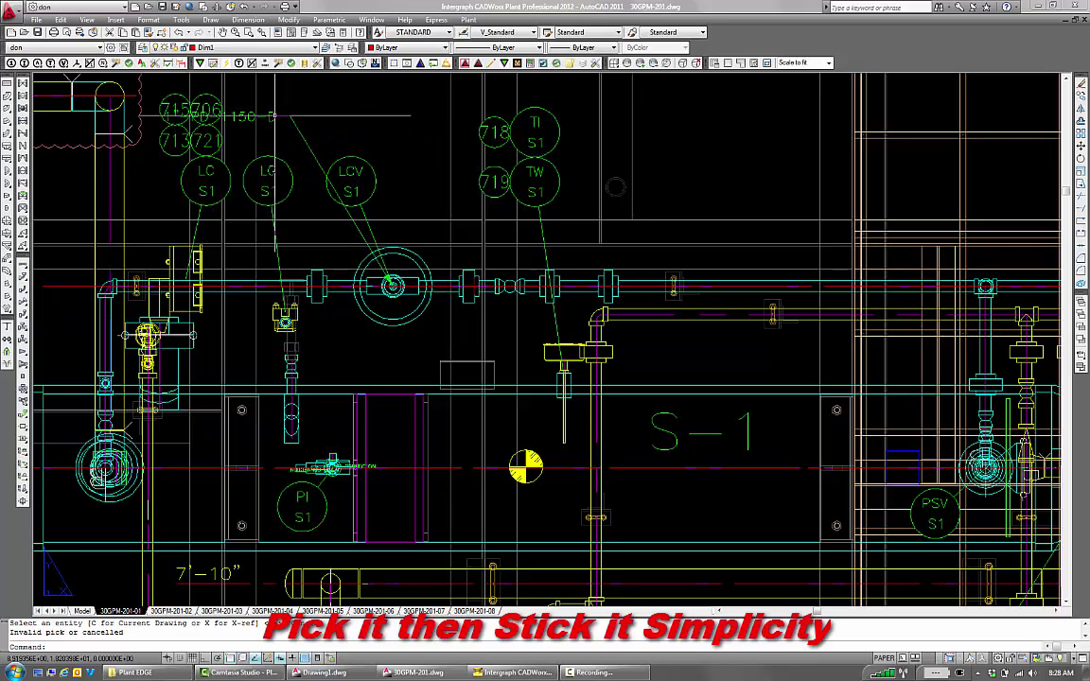
pyautogui.click(275, 115)
pyautogui.click(273, 115)
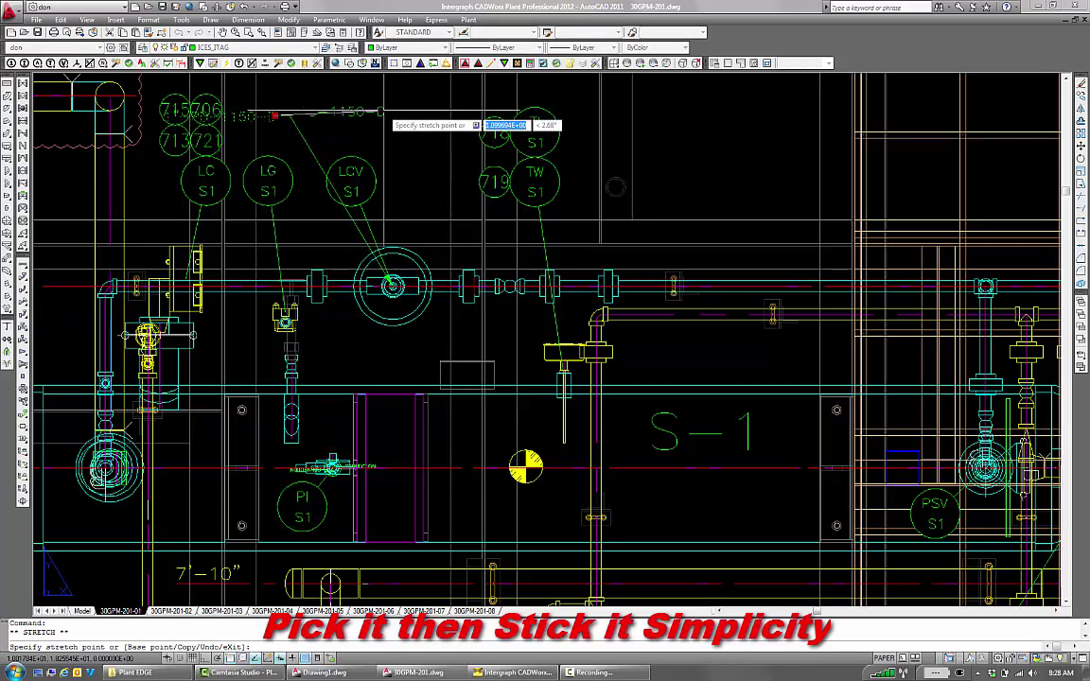
# Change the control valve's tag to LCV-T2 and line number to 1"-PD-200-D
pyautogui.click(401, 119)
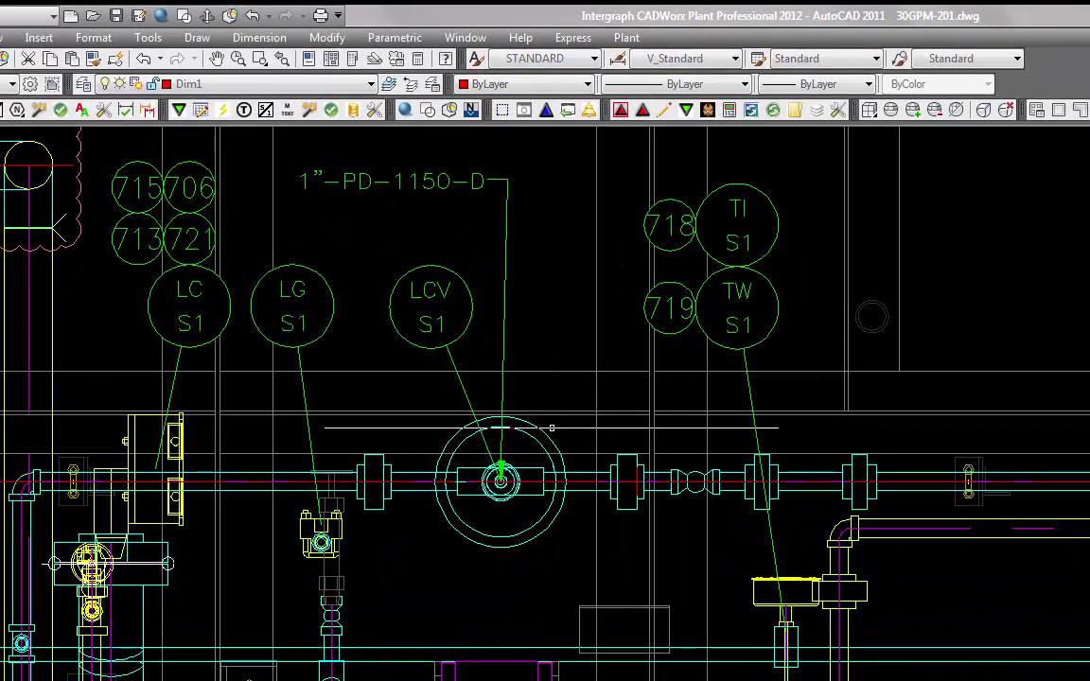
pyautogui.doubleClick(500, 427)
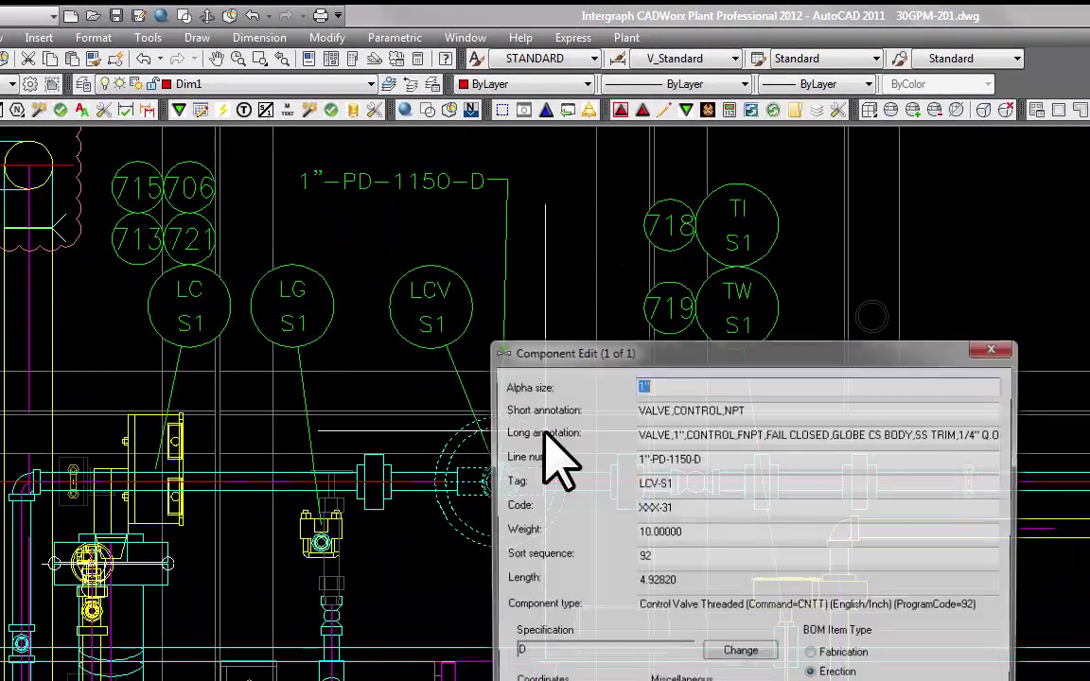
pyautogui.click(683, 484)
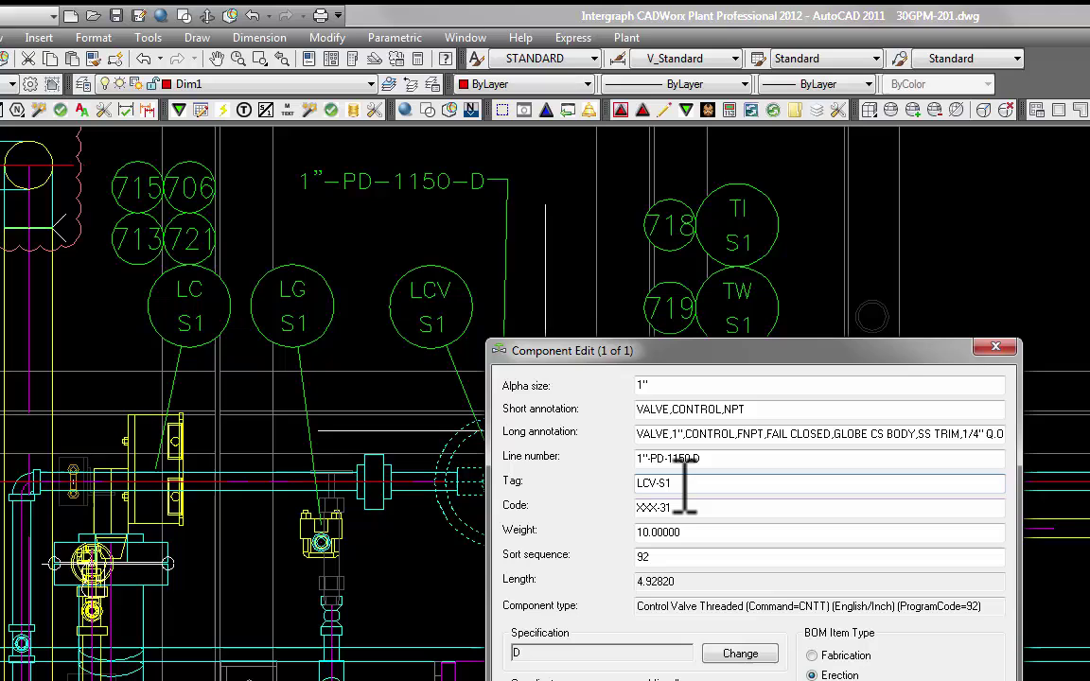
pyautogui.write('T2')
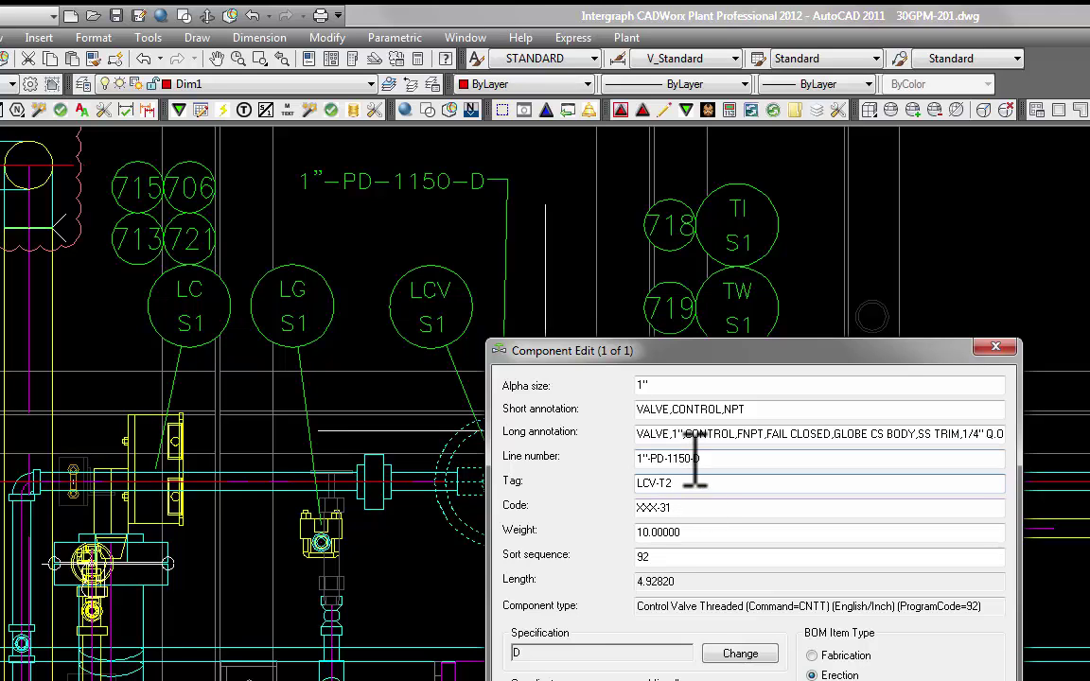
pyautogui.click(685, 458)
pyautogui.press('BackSpace')
pyautogui.press('BackSpace')
pyautogui.press('BackSpace')
pyautogui.write('20')
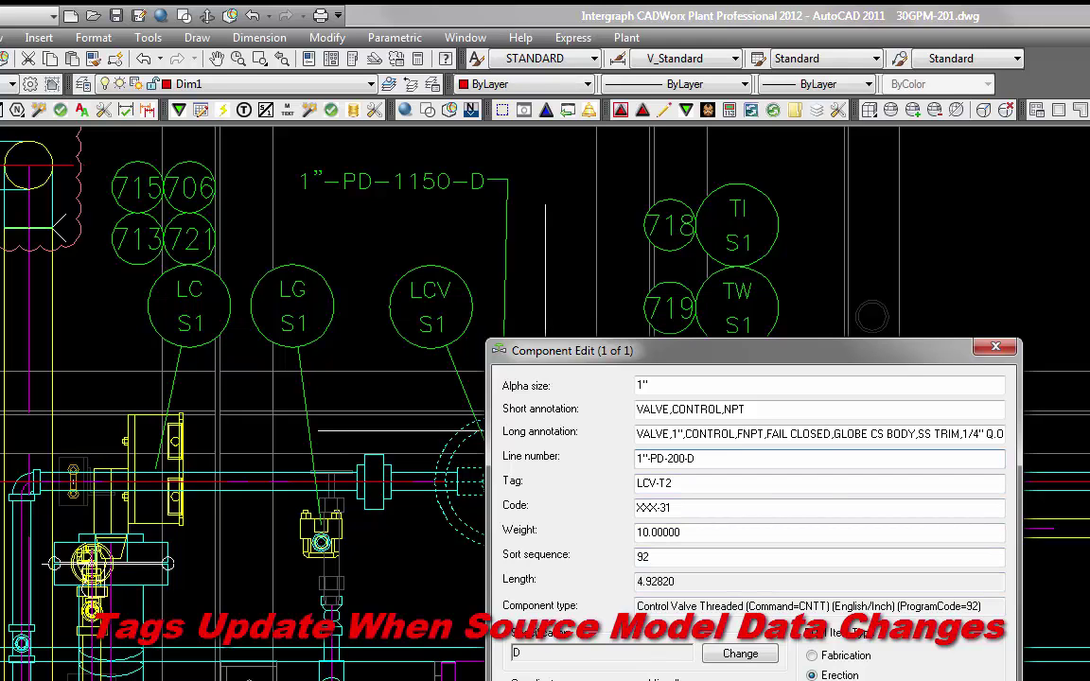
pyautogui.press('Return')
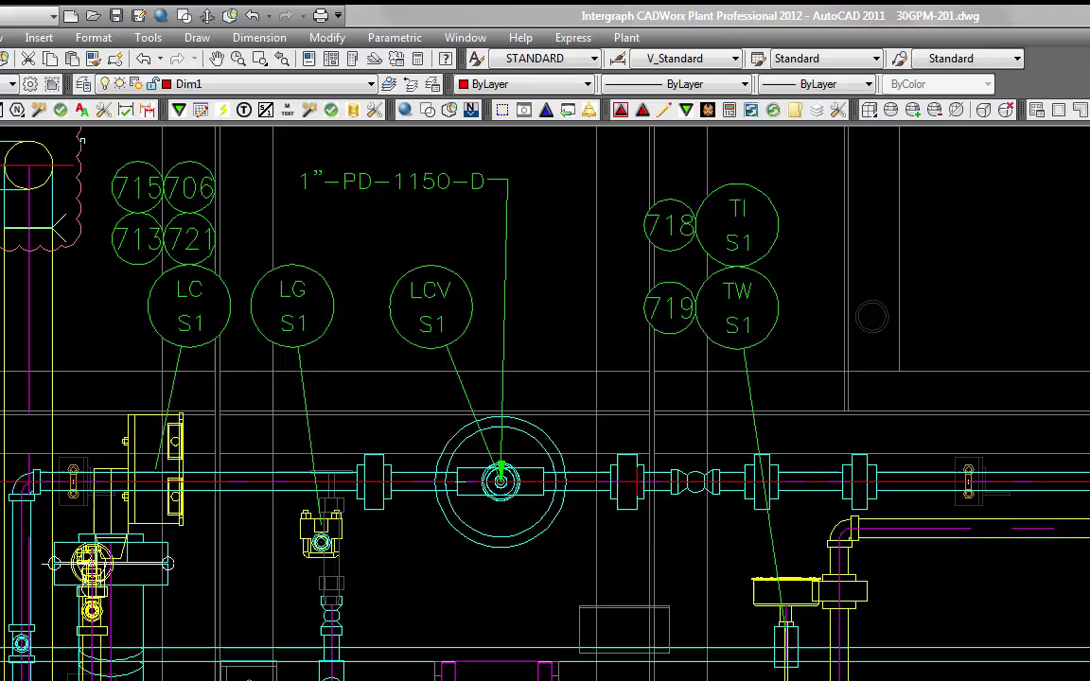
# Run the EDGE Tag Audit and accept the report so tags refresh
pyautogui.click(62, 110)
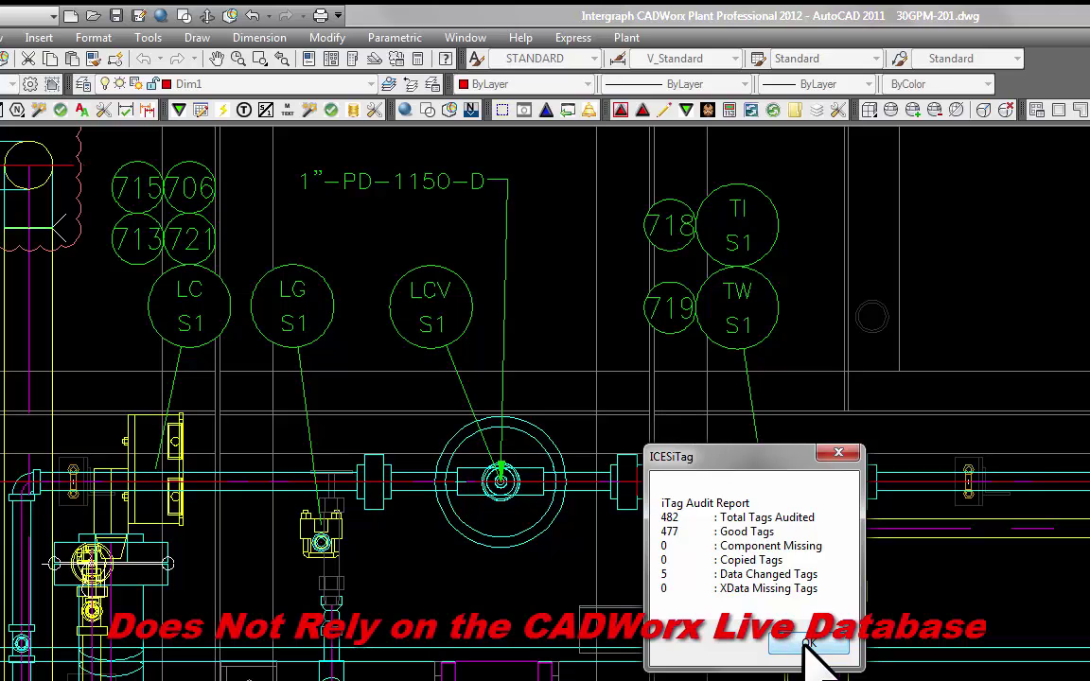
pyautogui.click(809, 643)
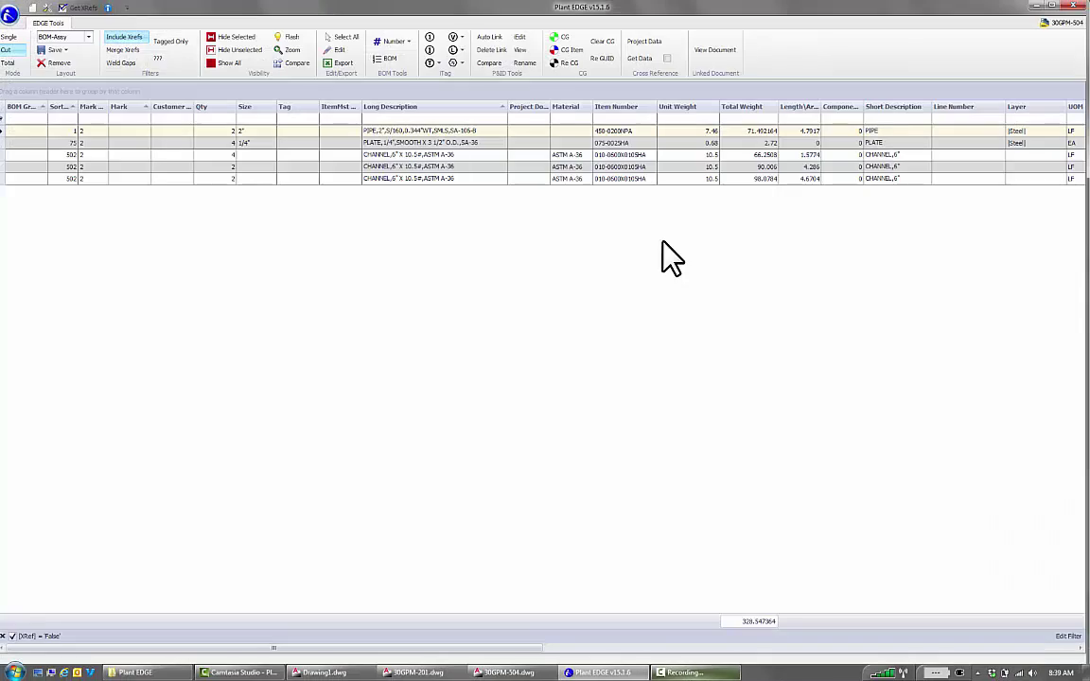
# Sort the BOM by long description and auto-number all marks from 1 in steps of 1
pyautogui.click(398, 106)
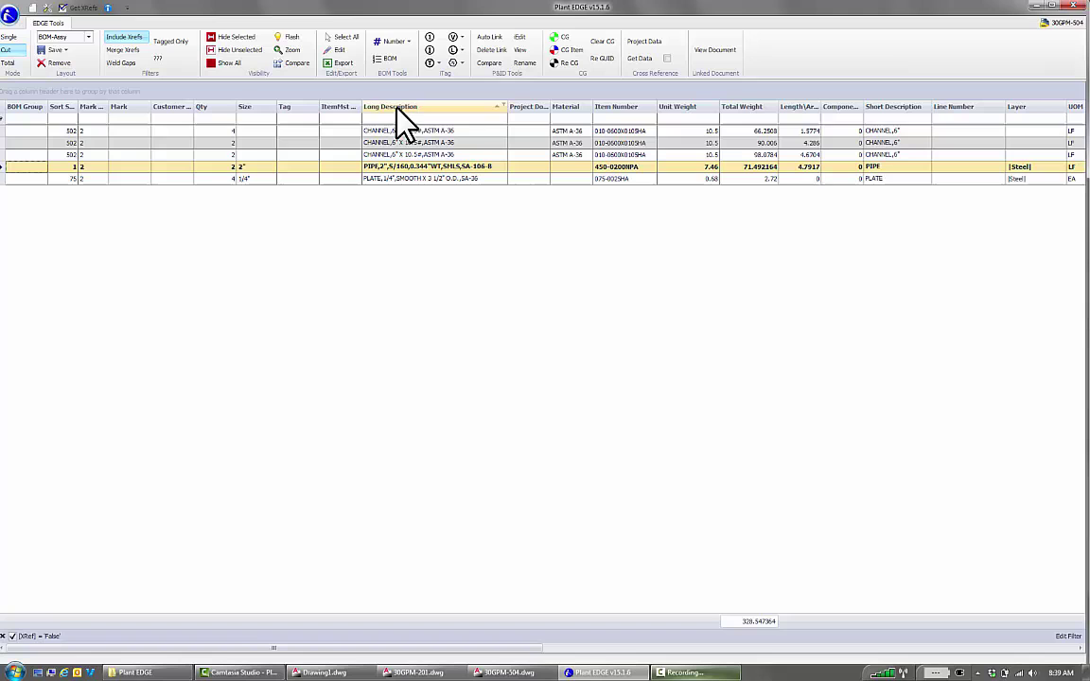
pyautogui.click(346, 37)
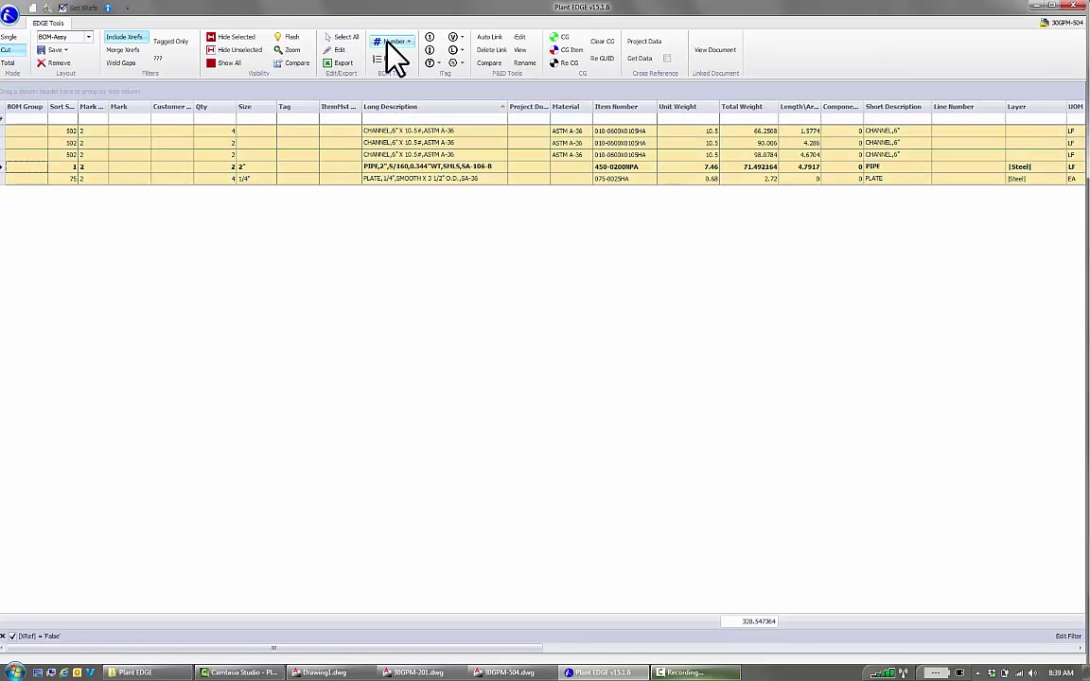
pyautogui.click(394, 42)
pyautogui.click(402, 66)
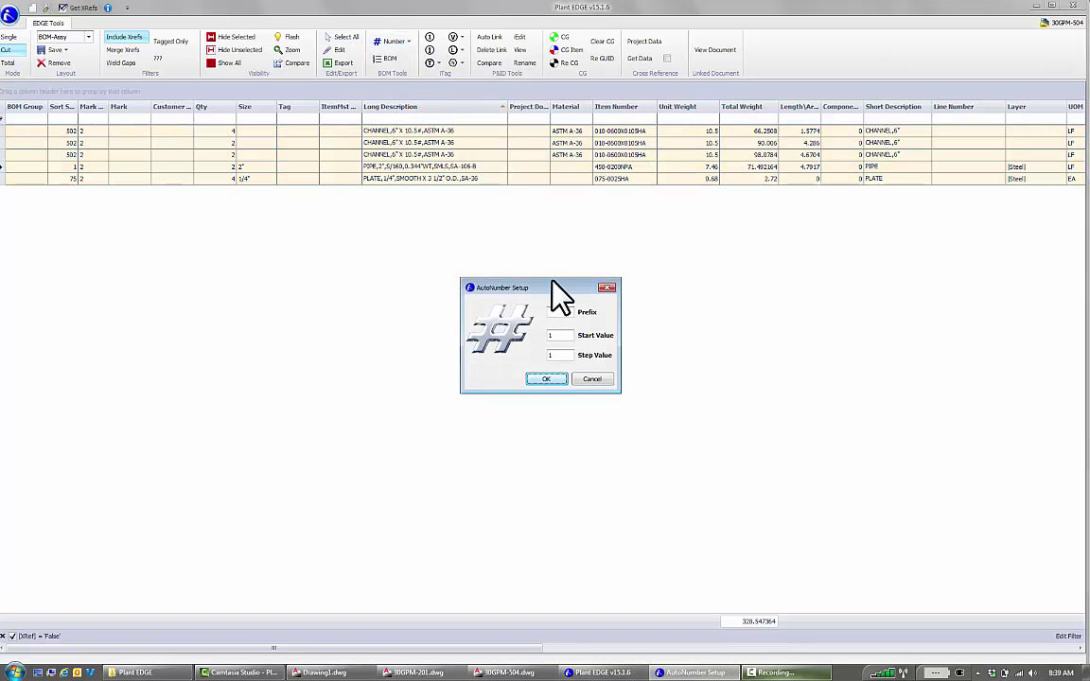
pyautogui.click(546, 380)
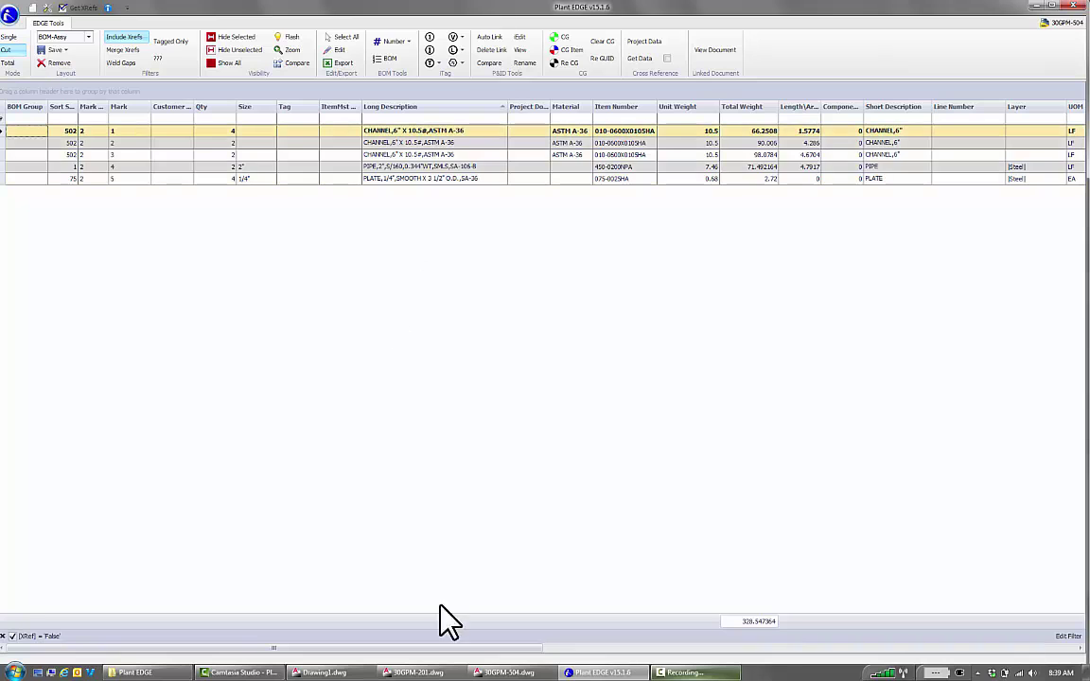
pyautogui.click(506, 673)
# Insert the five-line bill of material onto the 30GPM-504-01 layout sheet
pyautogui.click(121, 611)
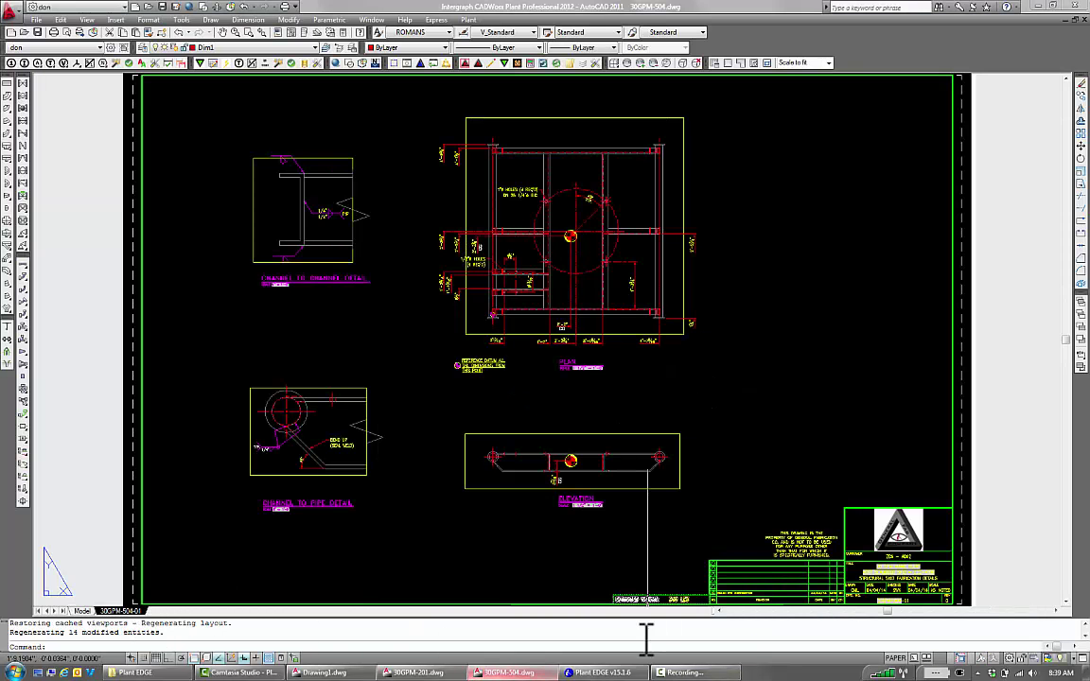
pyautogui.hotkey('alt', 'Tab')
pyautogui.click(378, 57)
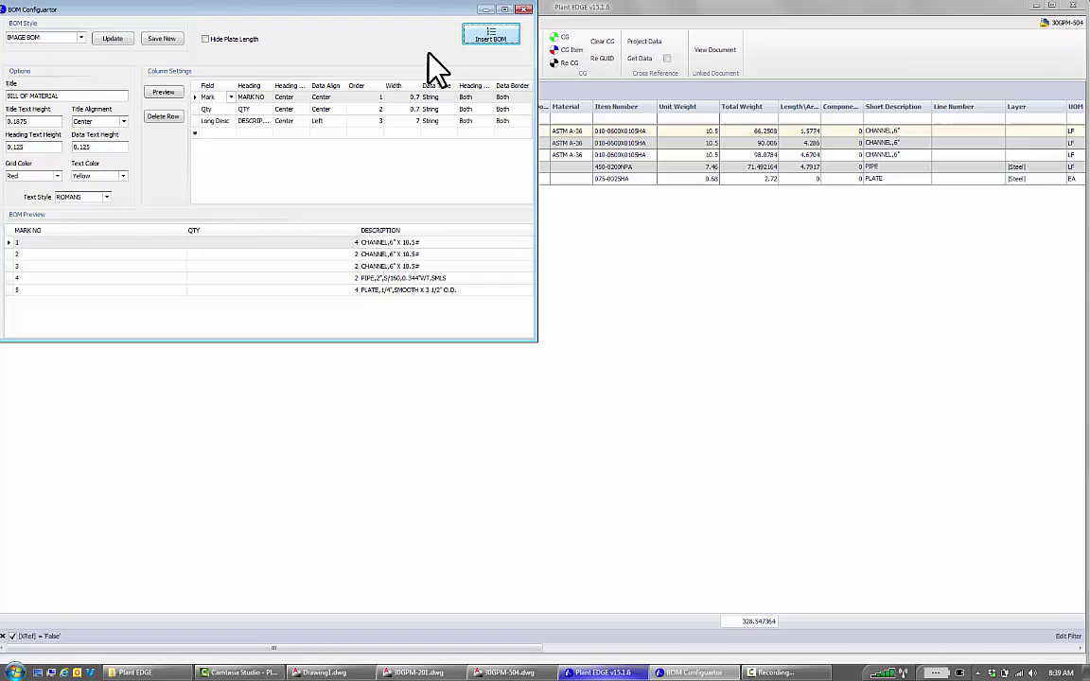
pyautogui.click(487, 34)
pyautogui.click(1038, 6)
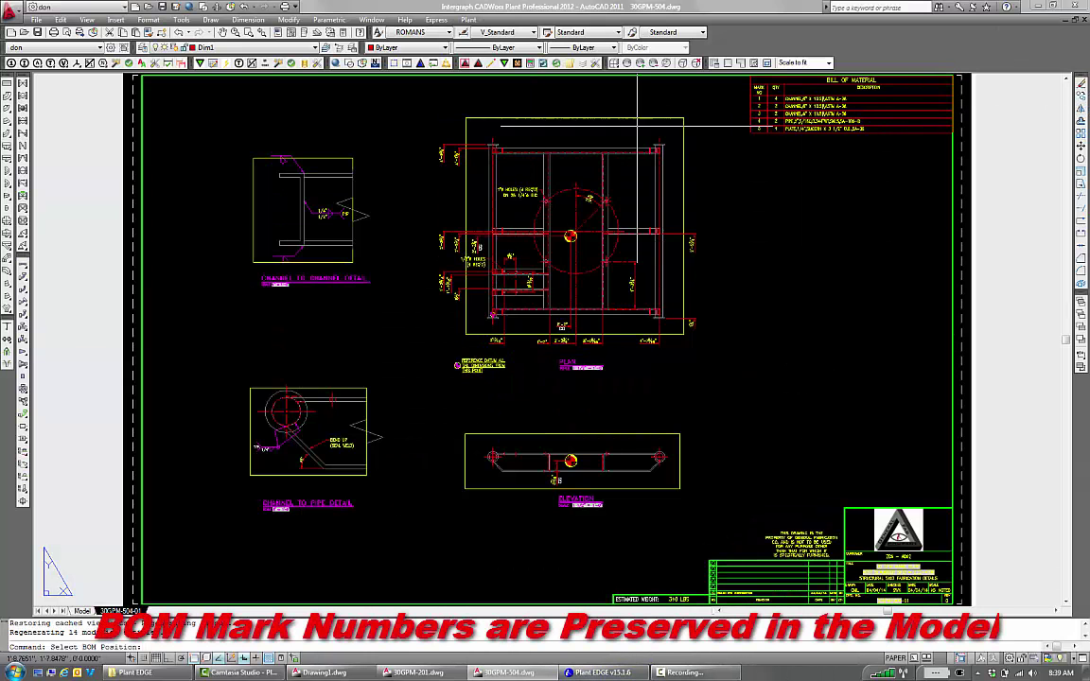
# Attach mark balloons 3, 4, 1 and 4 to members in the plan view
pyautogui.scroll(3, 637, 123)
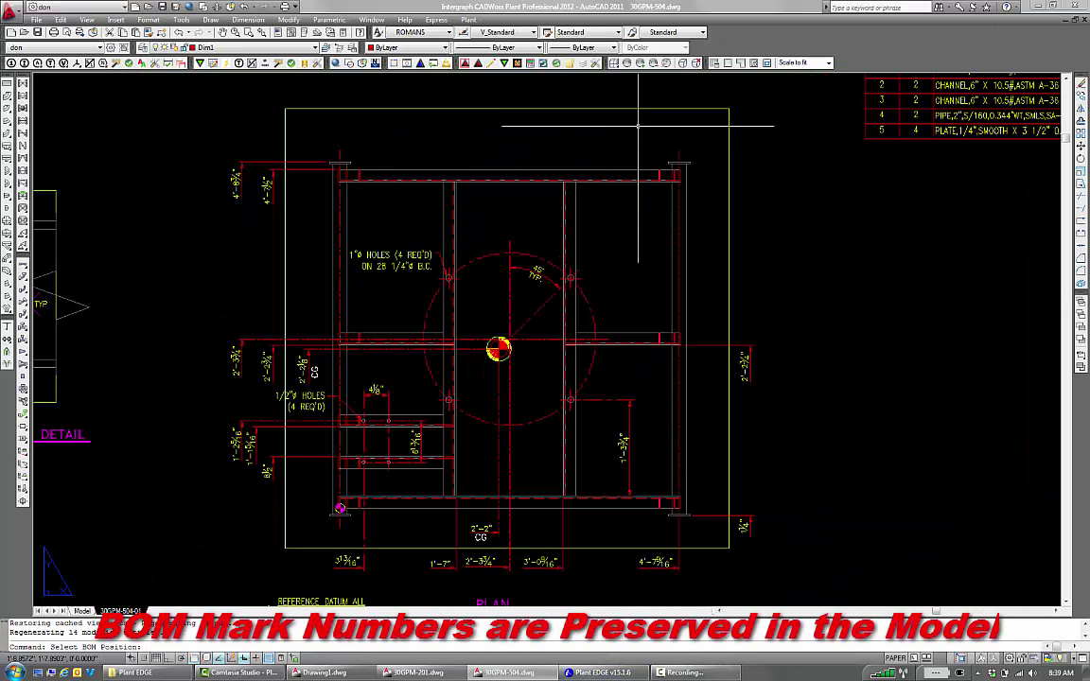
pyautogui.click(29, 68)
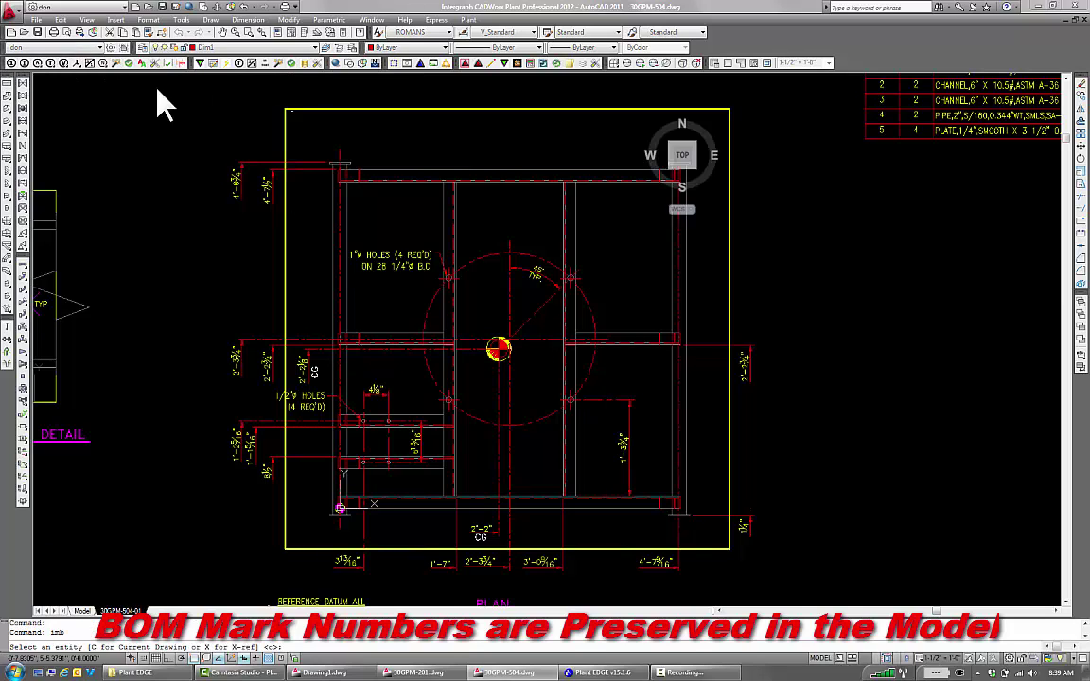
pyautogui.click(498, 204)
pyautogui.click(672, 248)
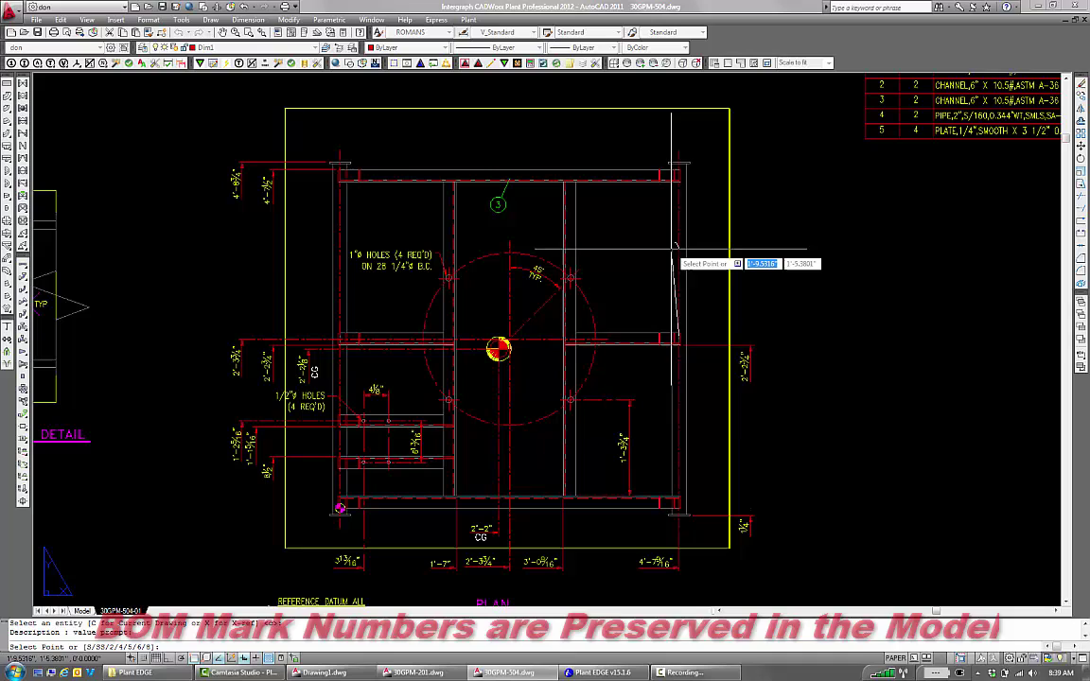
pyautogui.click(717, 319)
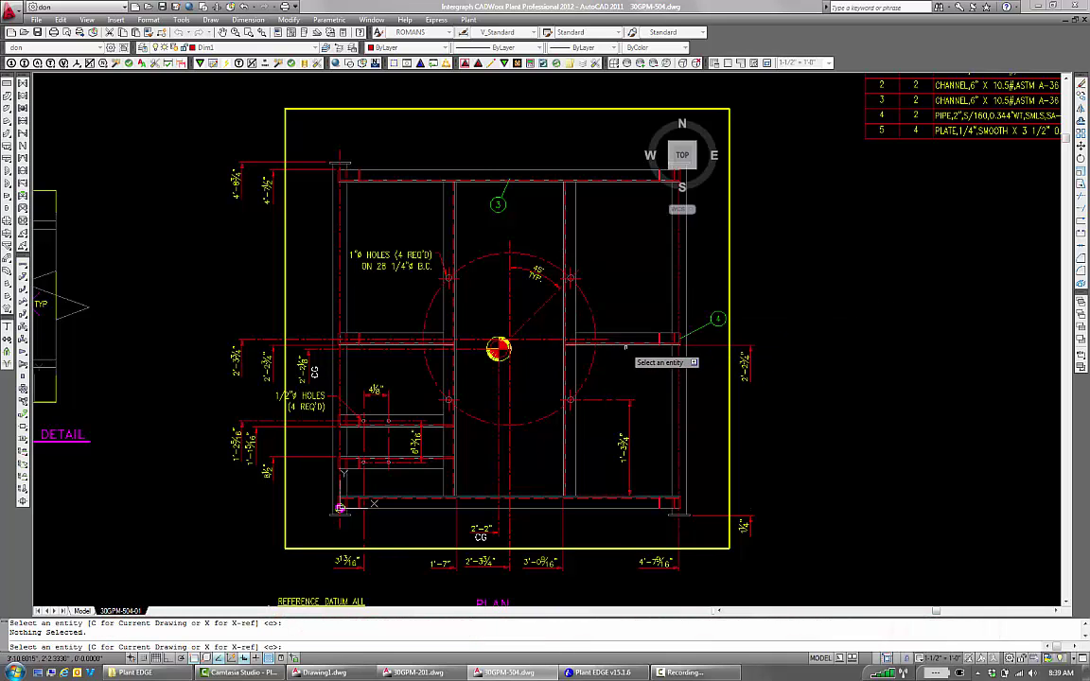
pyautogui.click(625, 341)
pyautogui.click(616, 366)
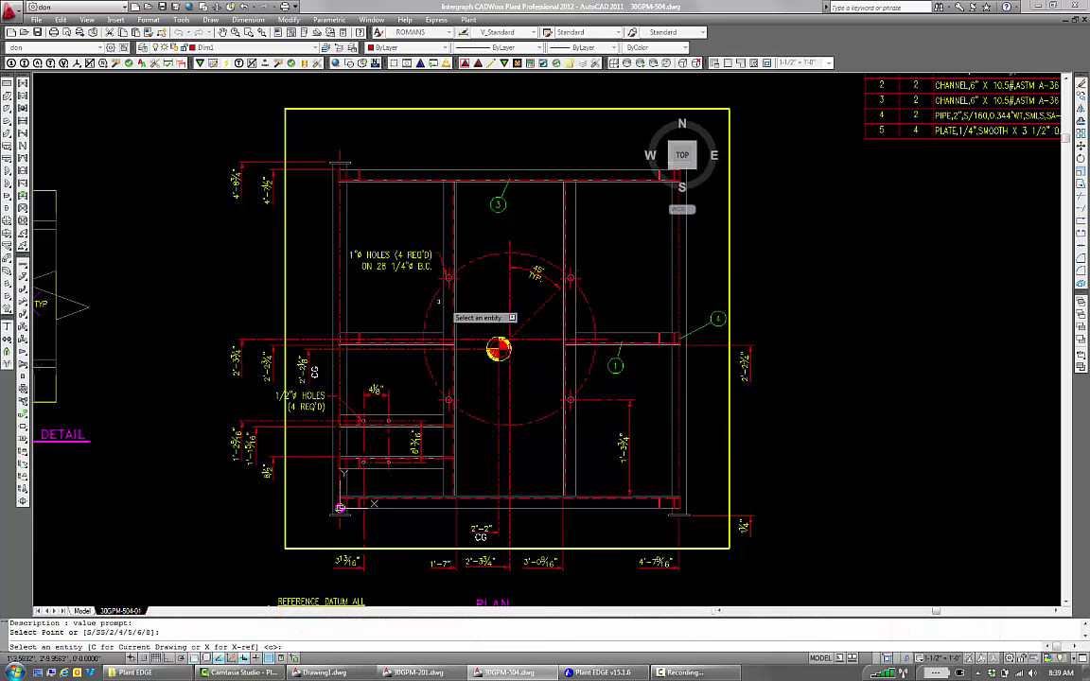
pyautogui.click(347, 298)
pyautogui.click(323, 304)
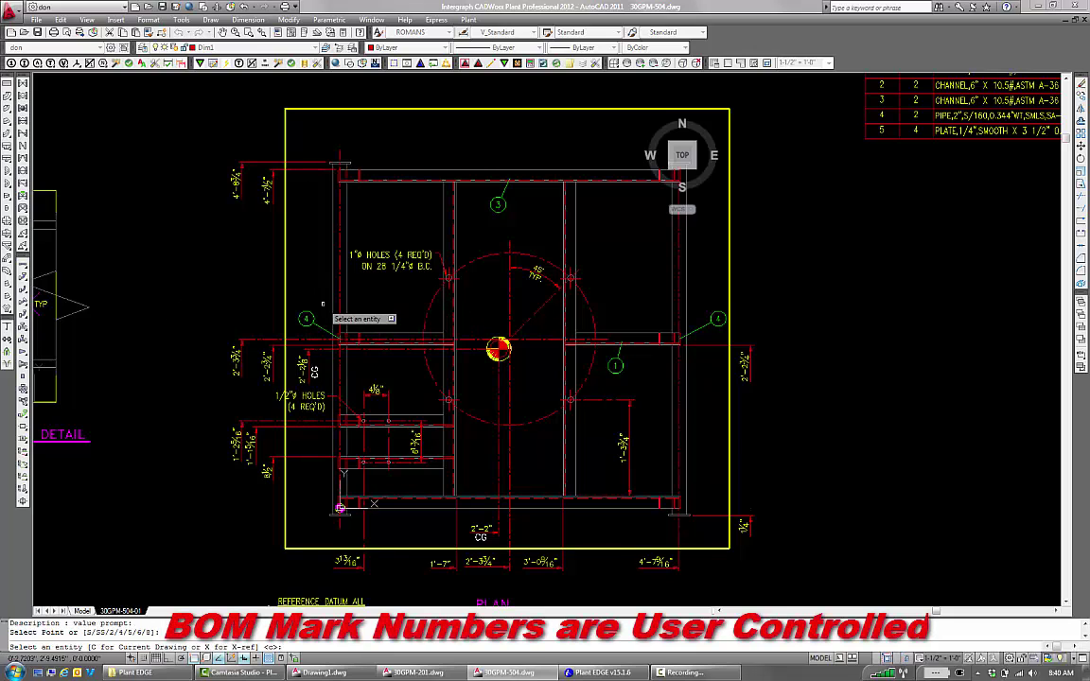
# Auto-number all BOM marks starting at 200, so they run 200 through 204
pyautogui.hotkey('alt', 'Tab')
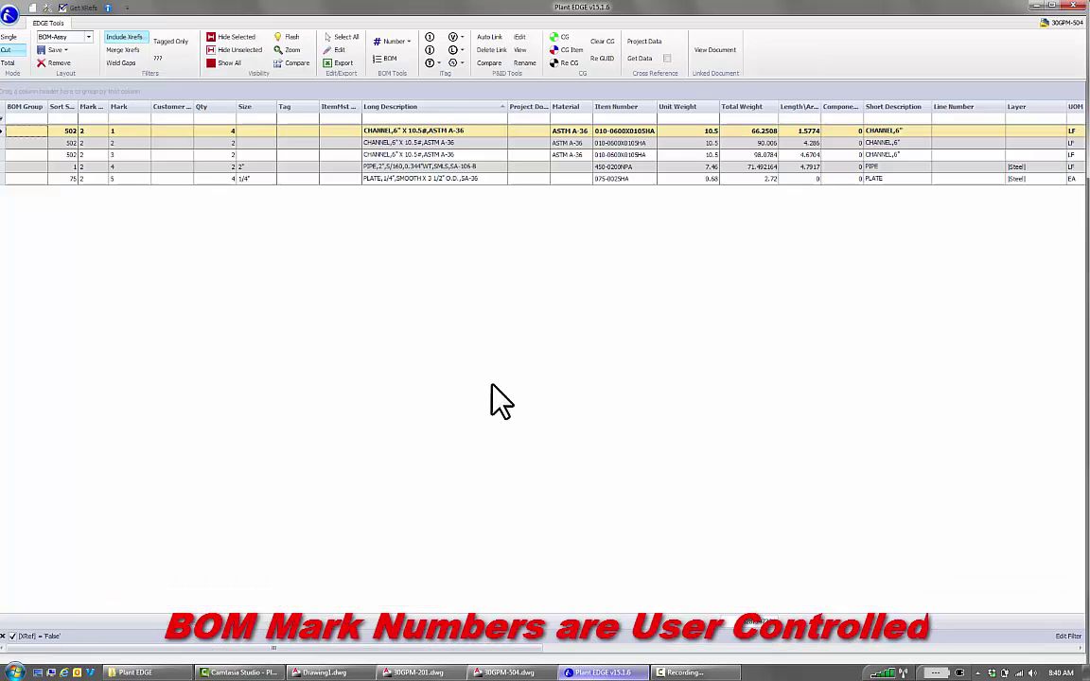
pyautogui.click(358, 39)
pyautogui.click(417, 66)
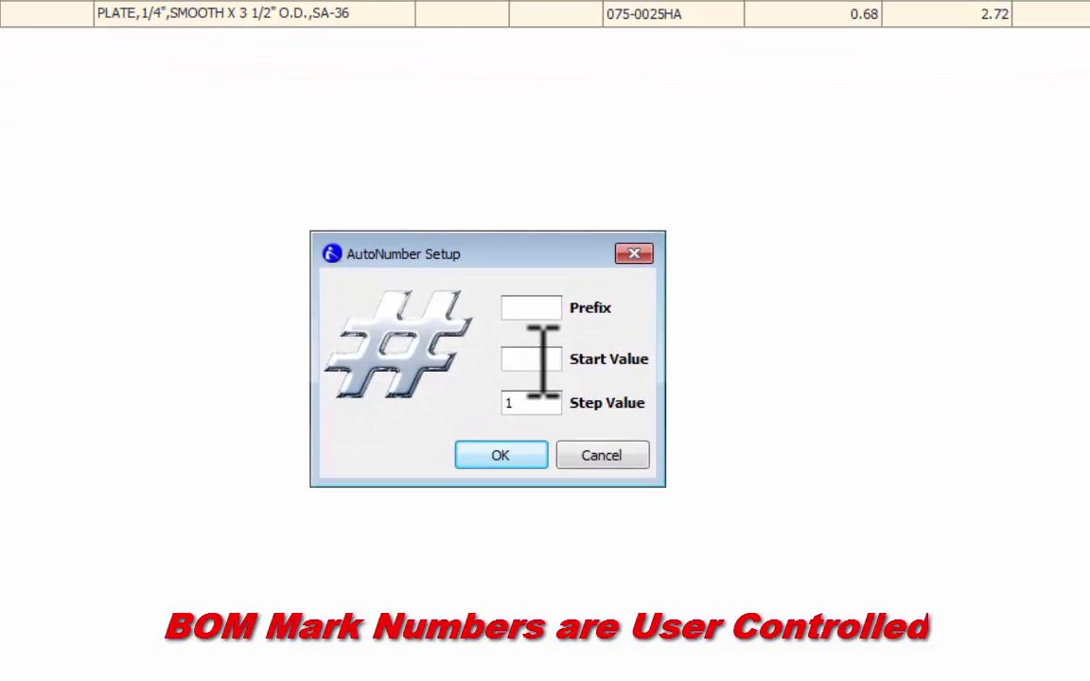
pyautogui.write('200')
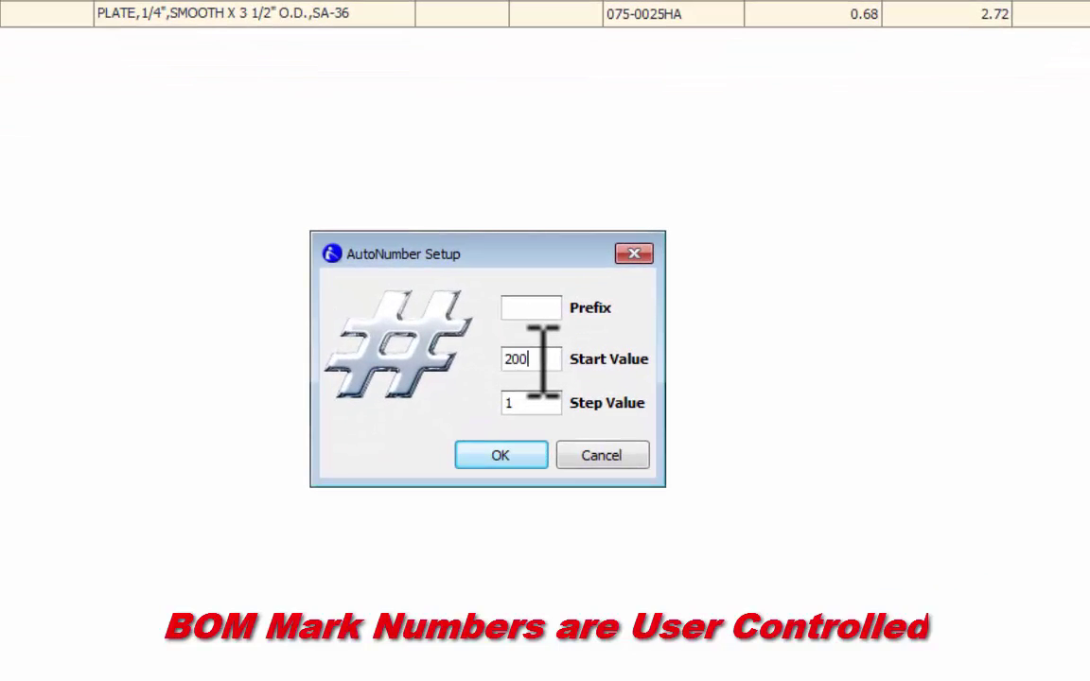
pyautogui.click(500, 456)
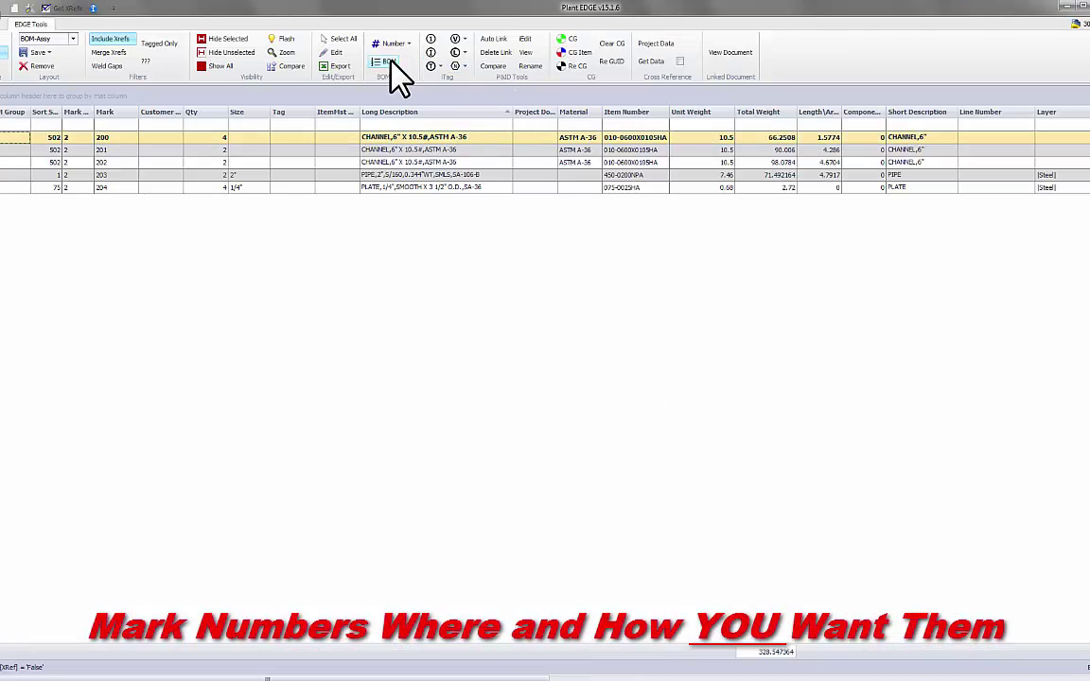
pyautogui.click(388, 62)
# Insert the BOM table at the drawing's top right and run an iAudit tag check
pyautogui.click(493, 42)
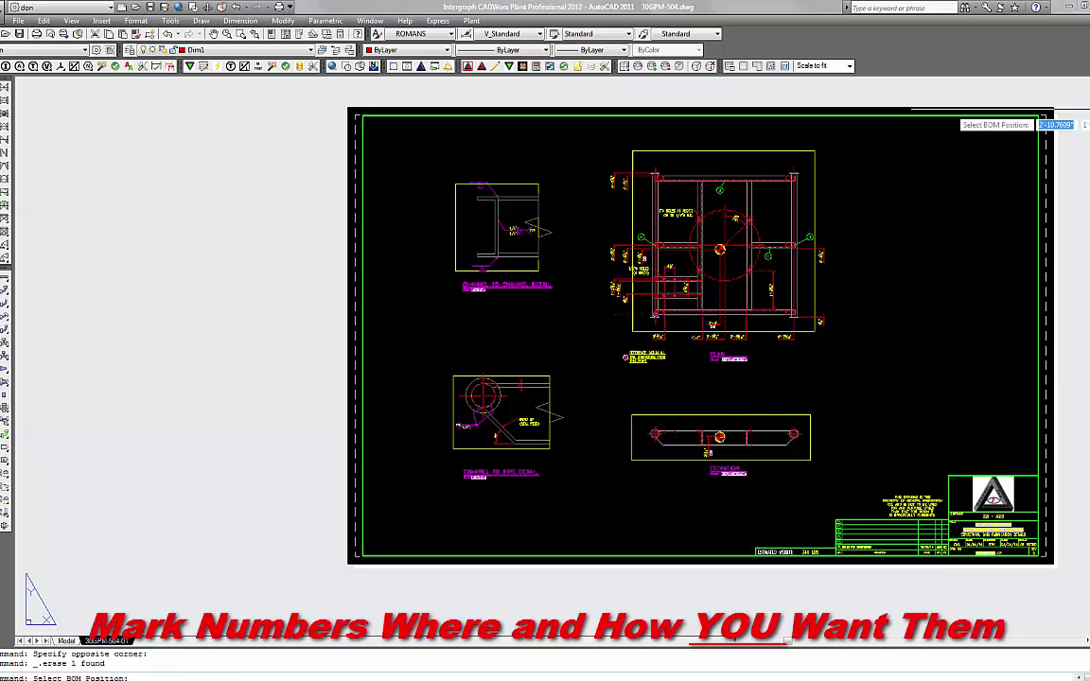
pyautogui.scroll(2, 818, 152)
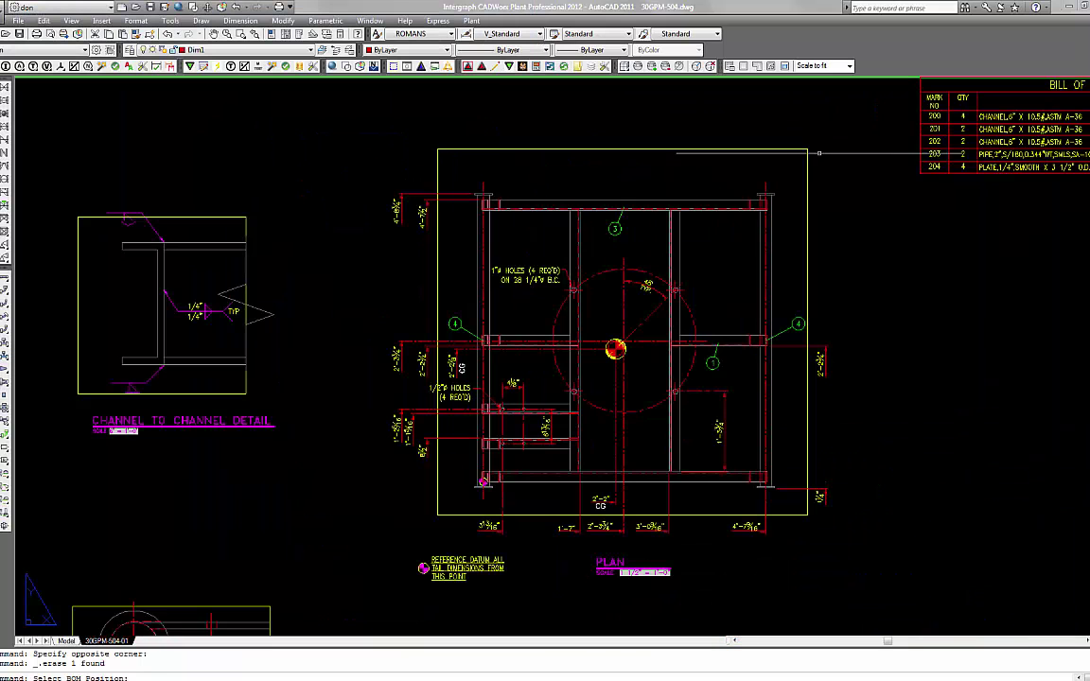
pyautogui.click(102, 65)
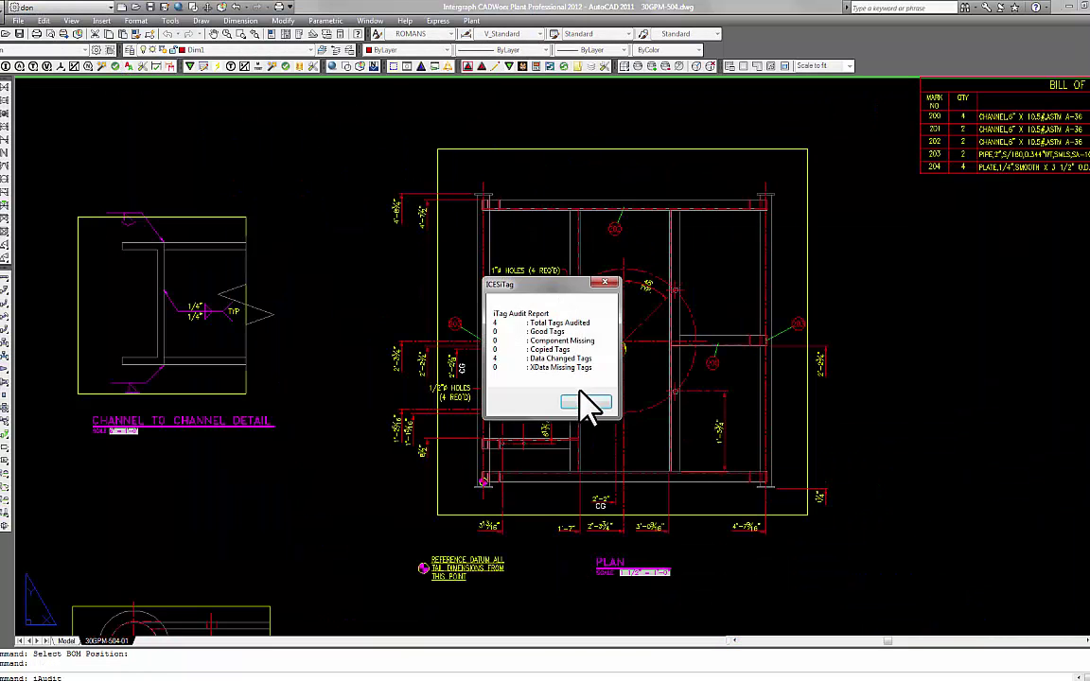
pyautogui.press('Return')
# Select every row of the combined pipe-and-steel model in the Plant EDGE grid
pyautogui.scroll(2, 609, 395)
pyautogui.scroll(2, 594, 463)
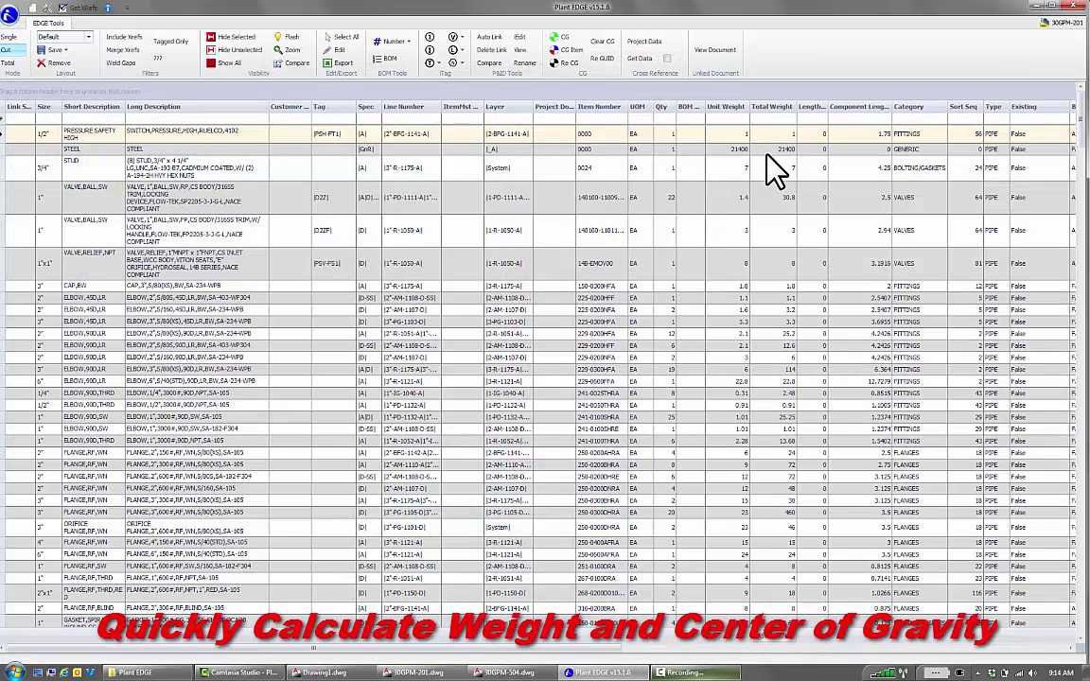
pyautogui.click(346, 37)
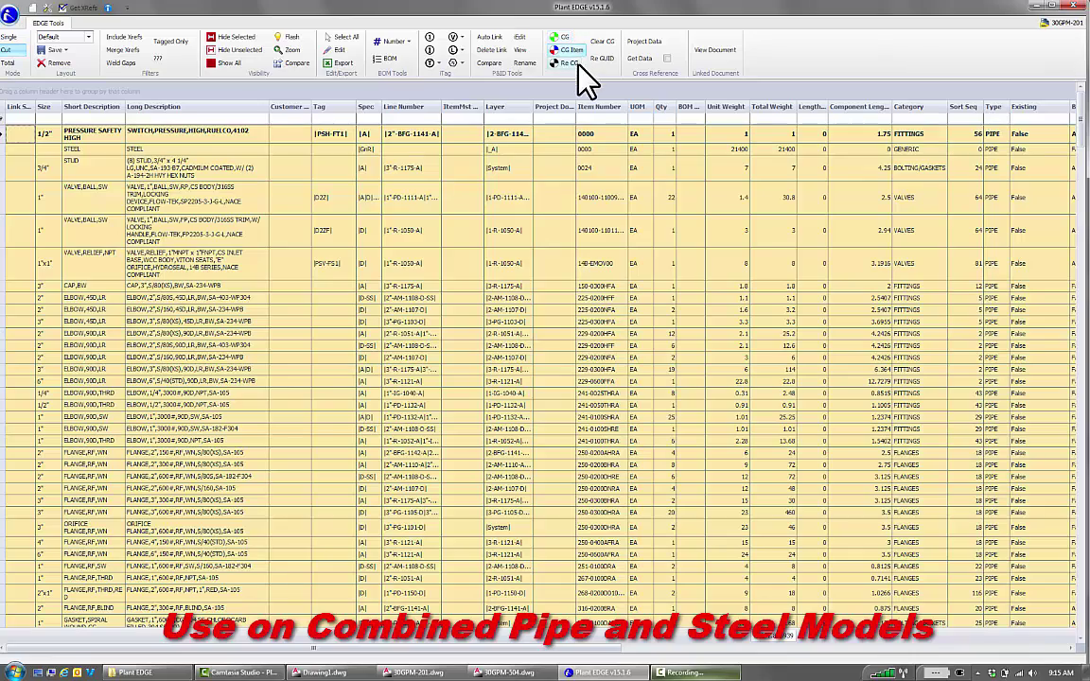
# Insert the centre-of-gravity marker, then zoom out and orbit to a steeper top-down view
pyautogui.click(1036, 10)
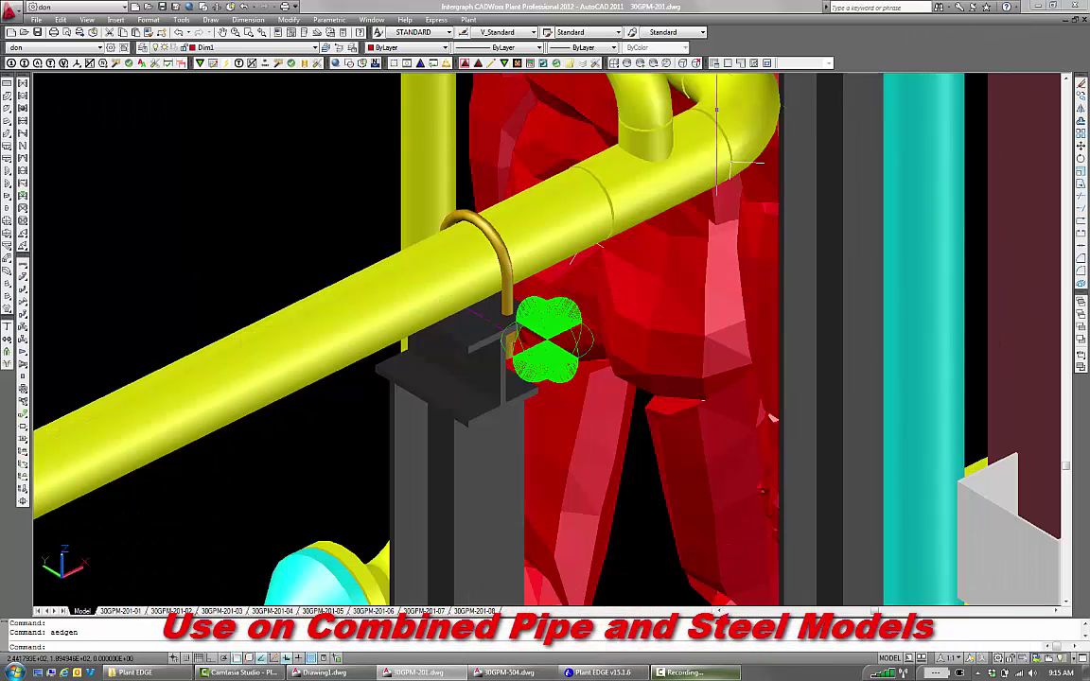
pyautogui.scroll(-1, 537, 341)
pyautogui.scroll(-3, 538, 341)
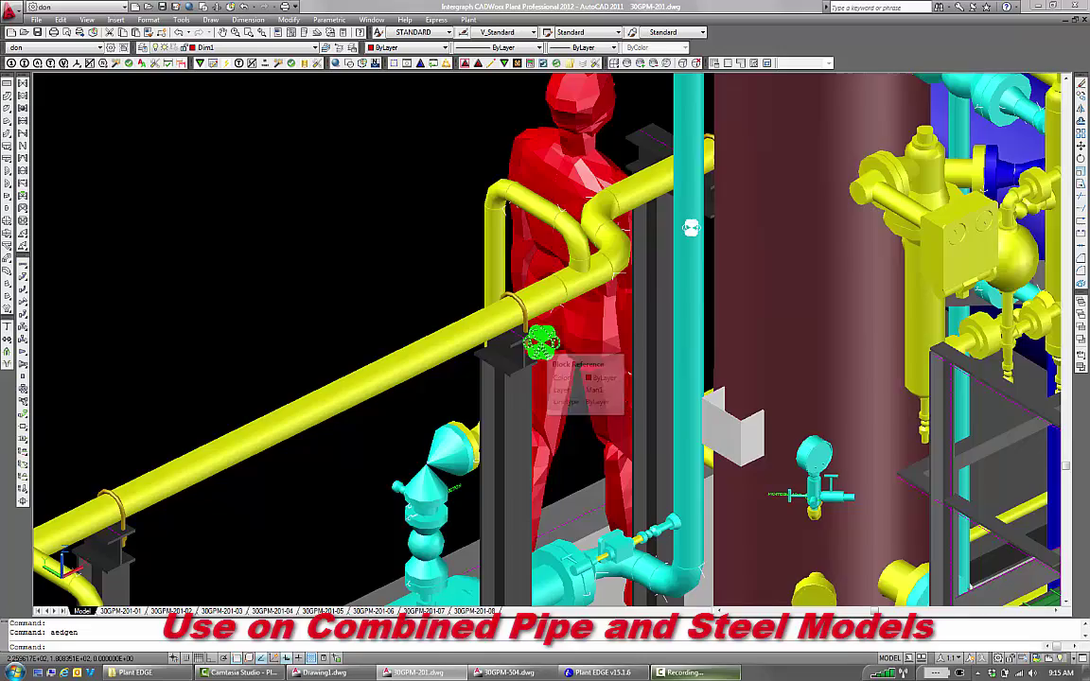
pyautogui.scroll(-2, 537, 341)
pyautogui.scroll(-2, 540, 342)
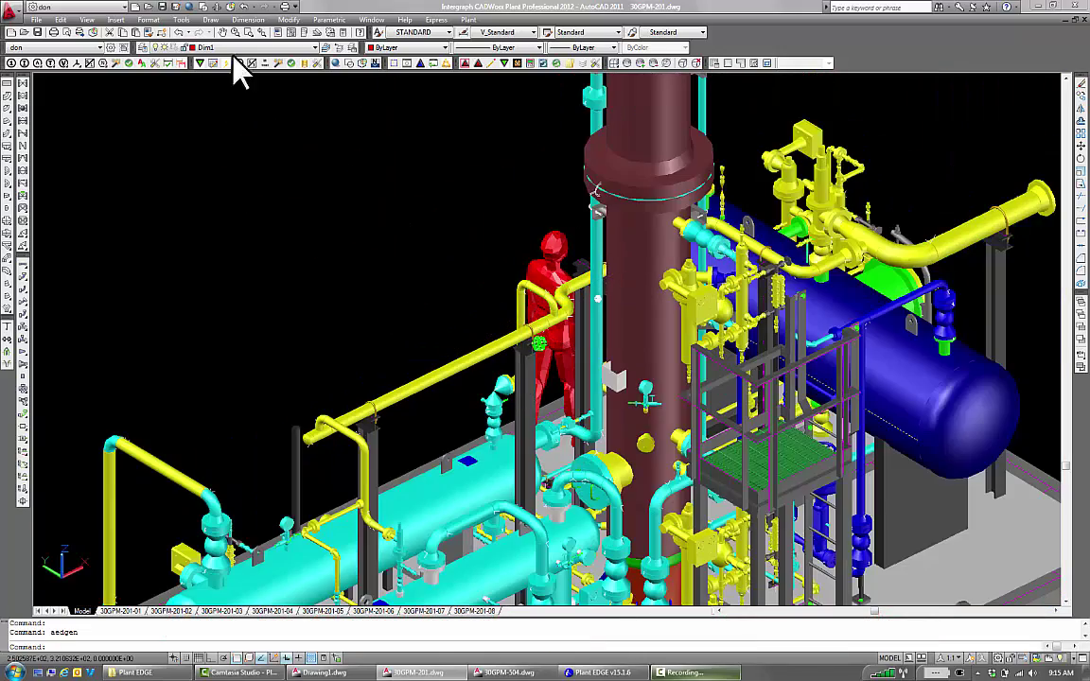
pyautogui.click(214, 7)
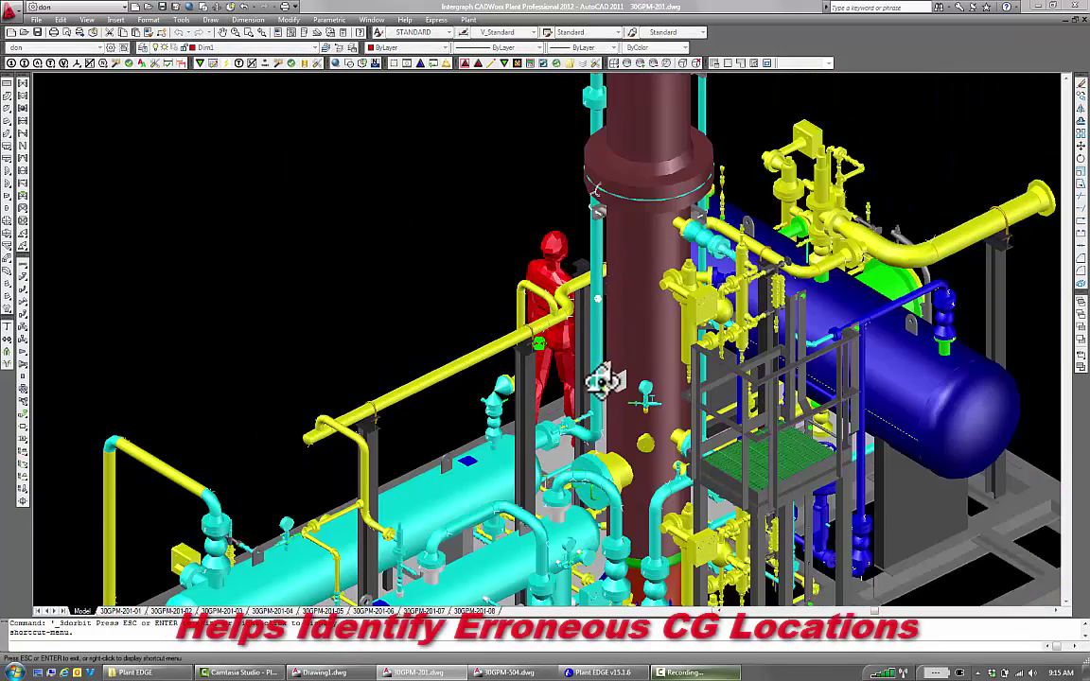
pyautogui.moveTo(598, 377)
pyautogui.mouseDown()
pyautogui.moveTo(537, 405)
pyautogui.moveTo(486, 389)
pyautogui.moveTo(418, 311)
pyautogui.mouseUp()
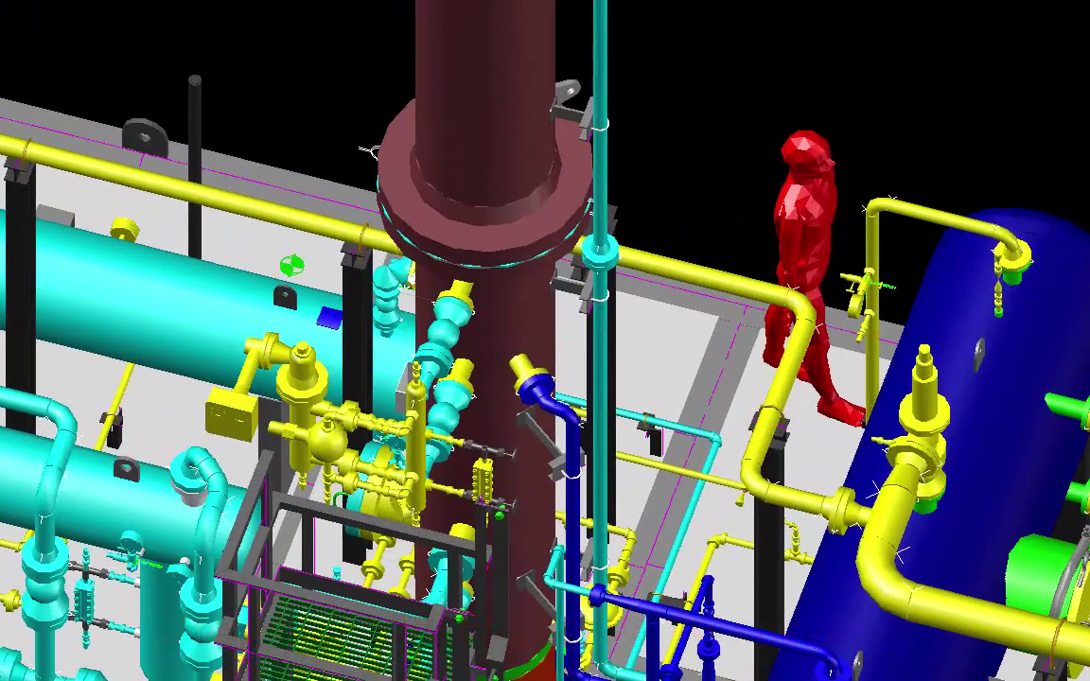
# Check the ICES_CG block's total weight attribute, then export the Plant EDGE grid to Excel
pyautogui.doubleClick(290, 266)
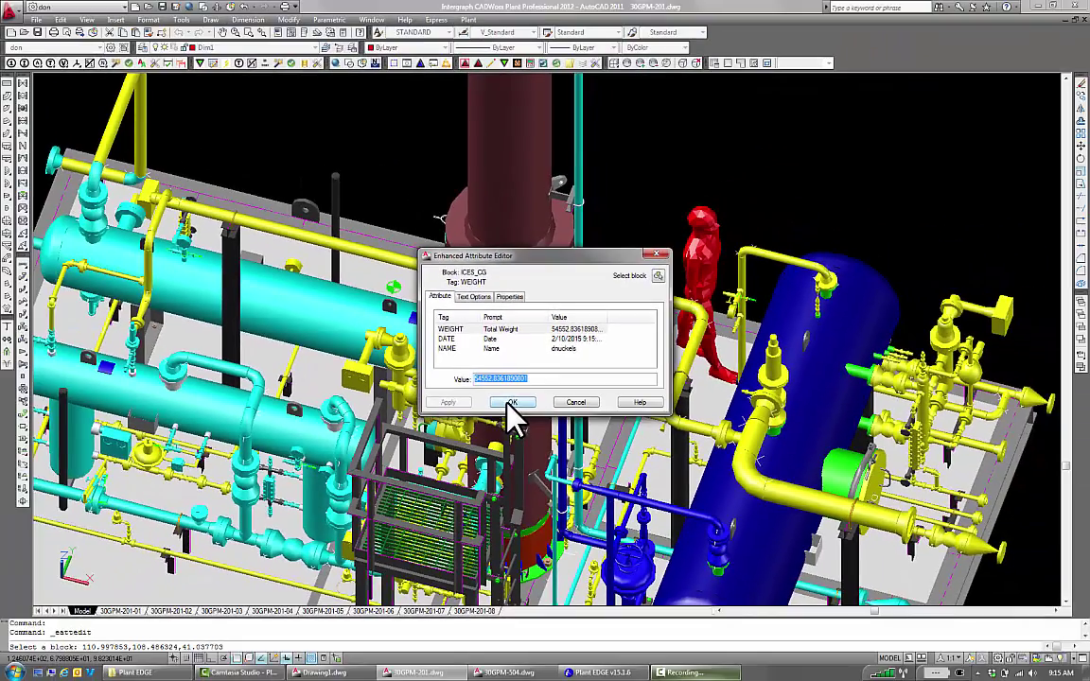
pyautogui.click(490, 458)
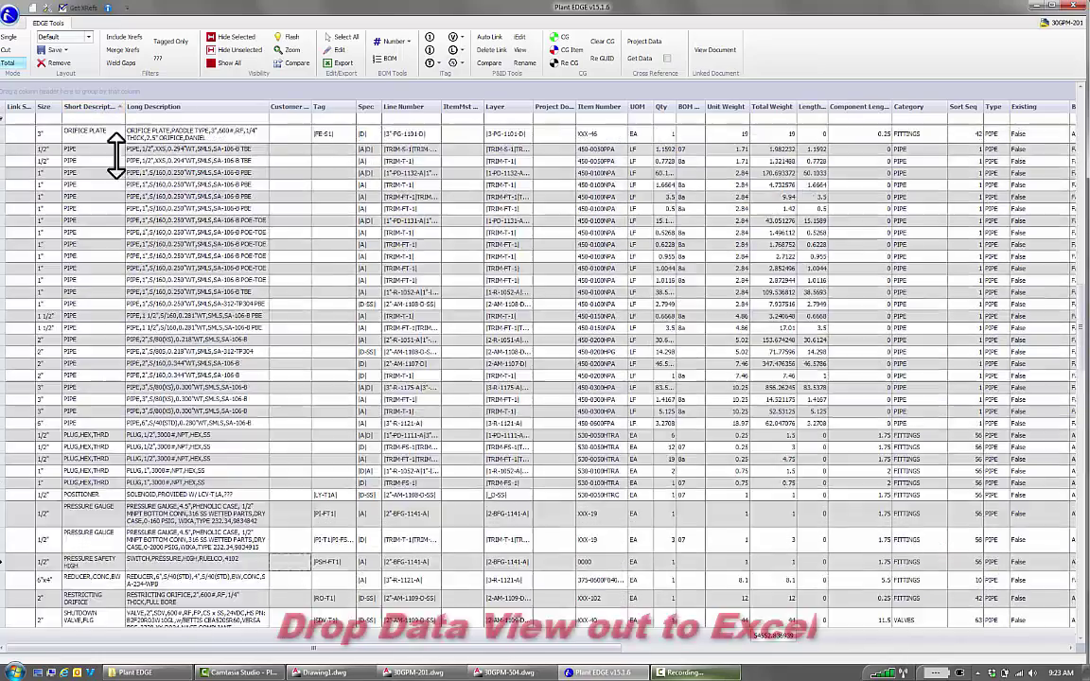
pyautogui.scroll(10, 119, 175)
pyautogui.scroll(10, 119, 175)
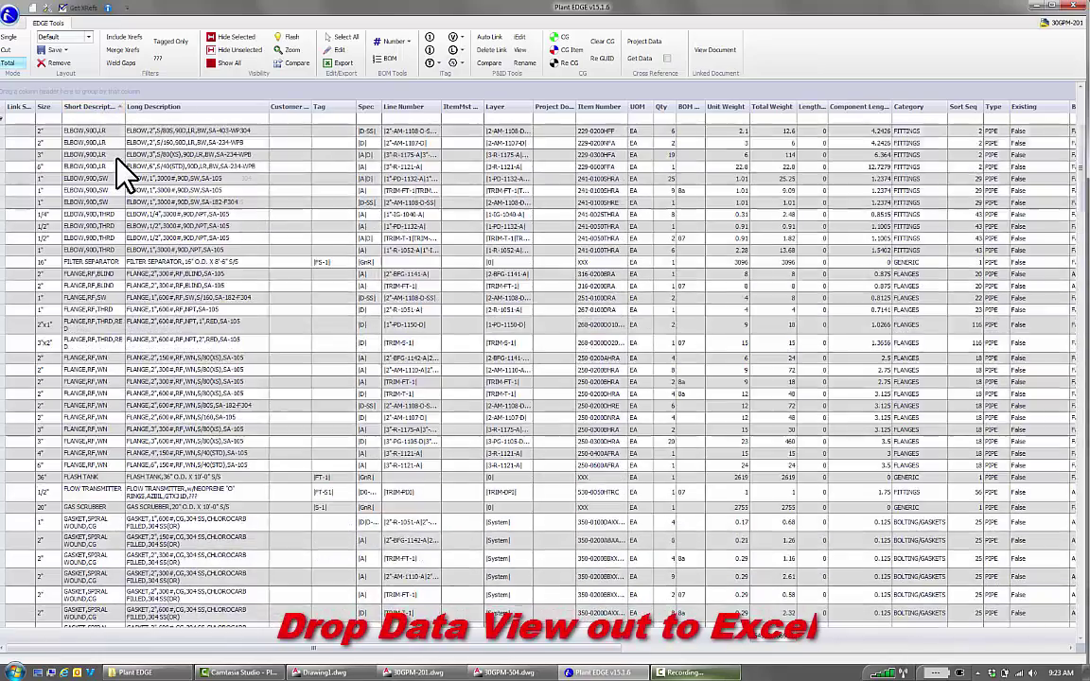
pyautogui.scroll(10, 118, 175)
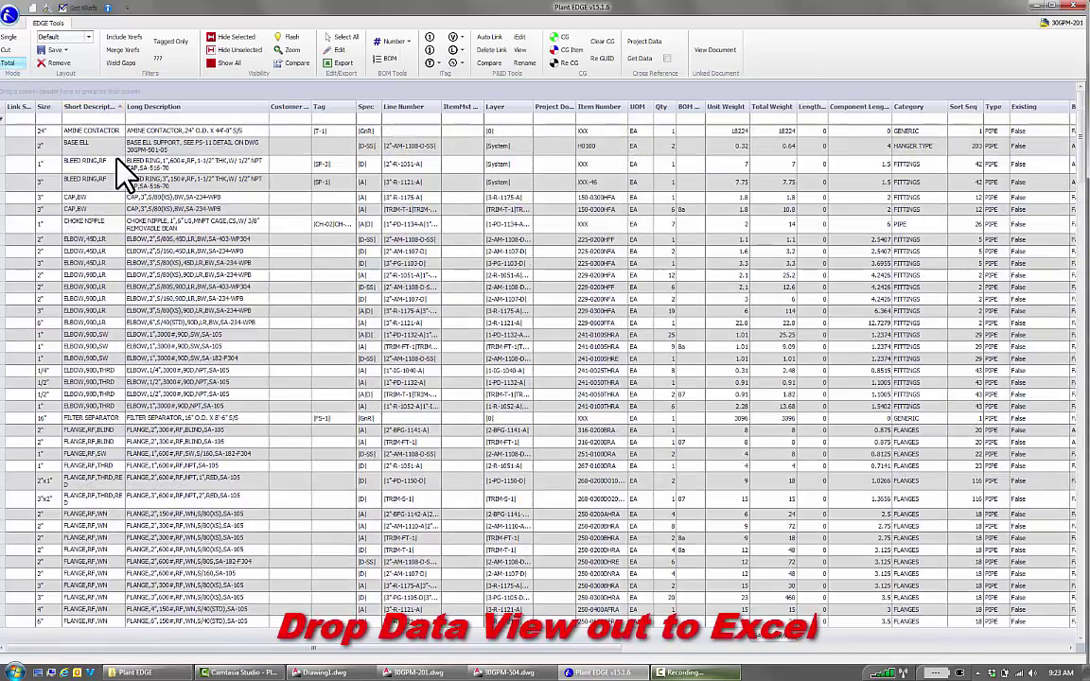
pyautogui.click(341, 66)
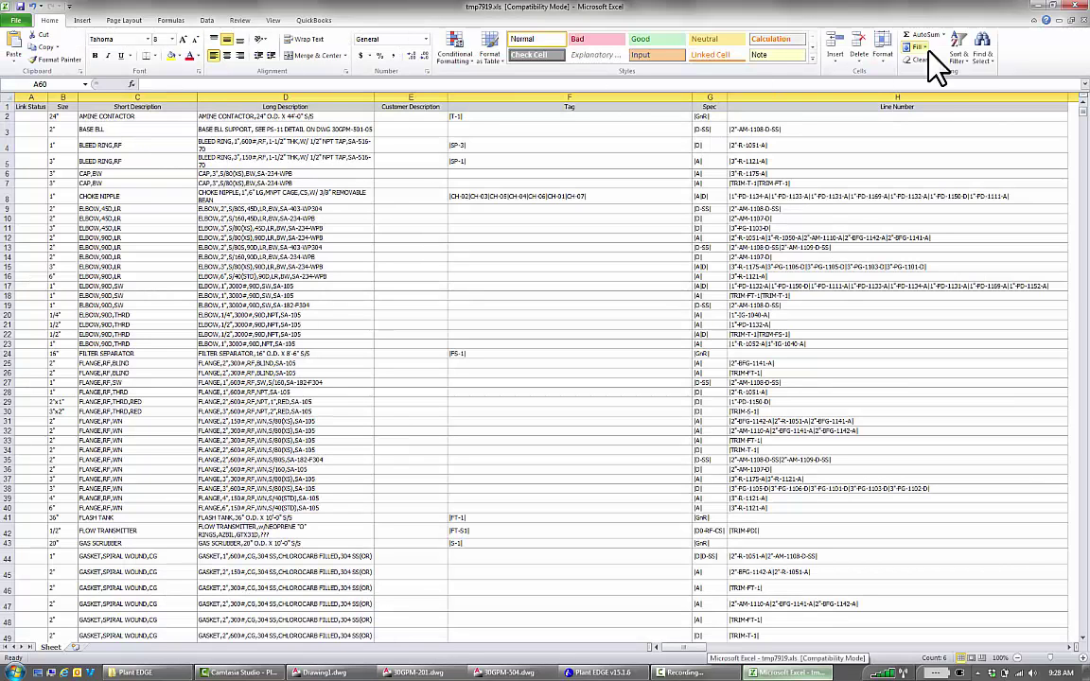
# Minimize Excel after reviewing the exported temporary workbook
pyautogui.click(1039, 9)
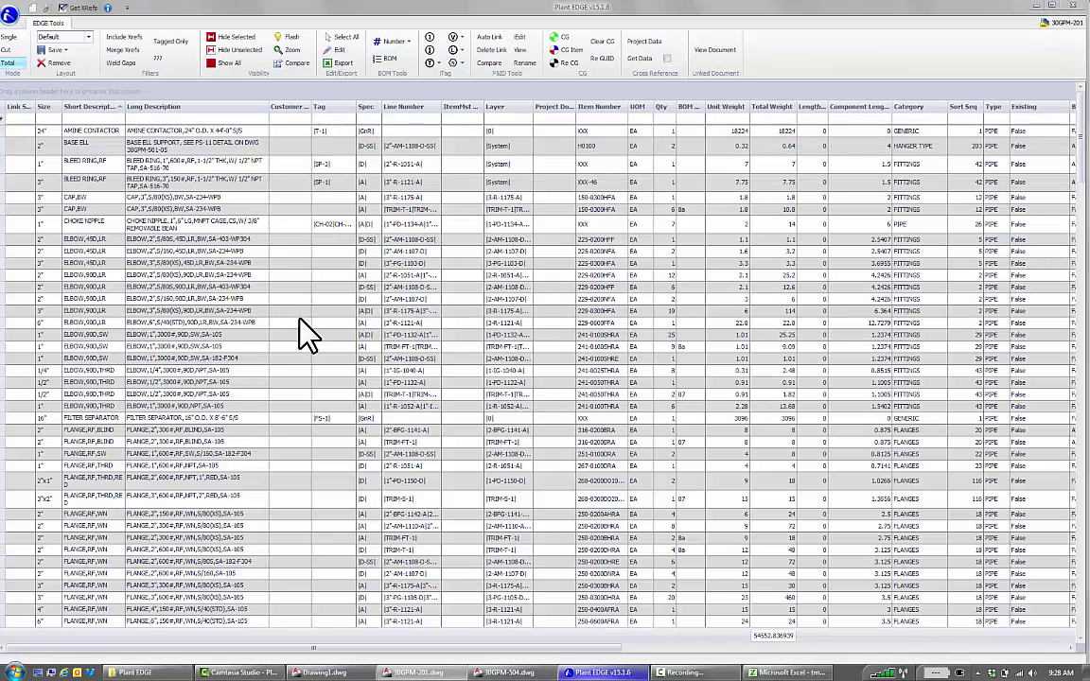
# Include Xref components and group the grid rows by the DWG Name column
pyautogui.click(123, 38)
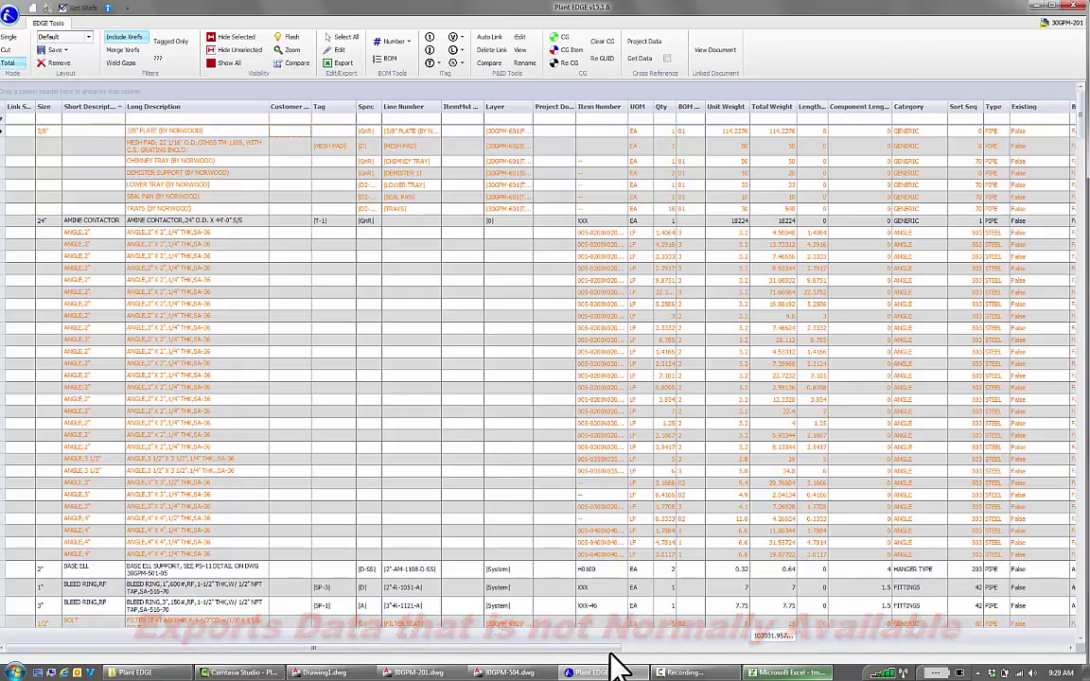
pyautogui.hscroll(2, 621, 662)
pyautogui.hscroll(2, 664, 662)
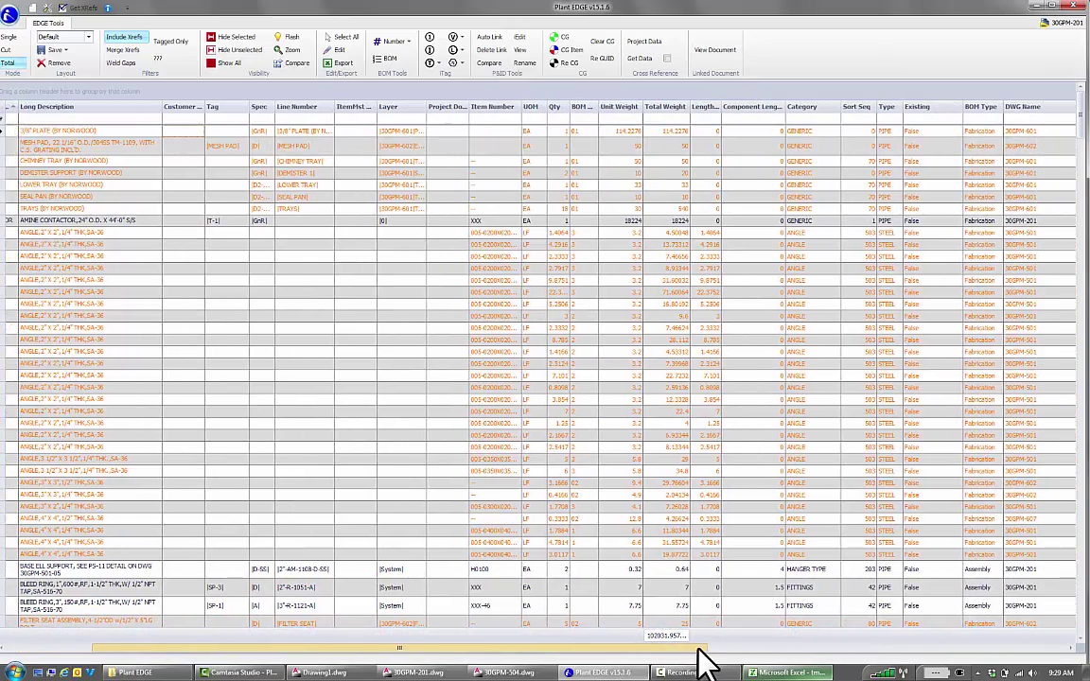
pyautogui.hscroll(2, 704, 661)
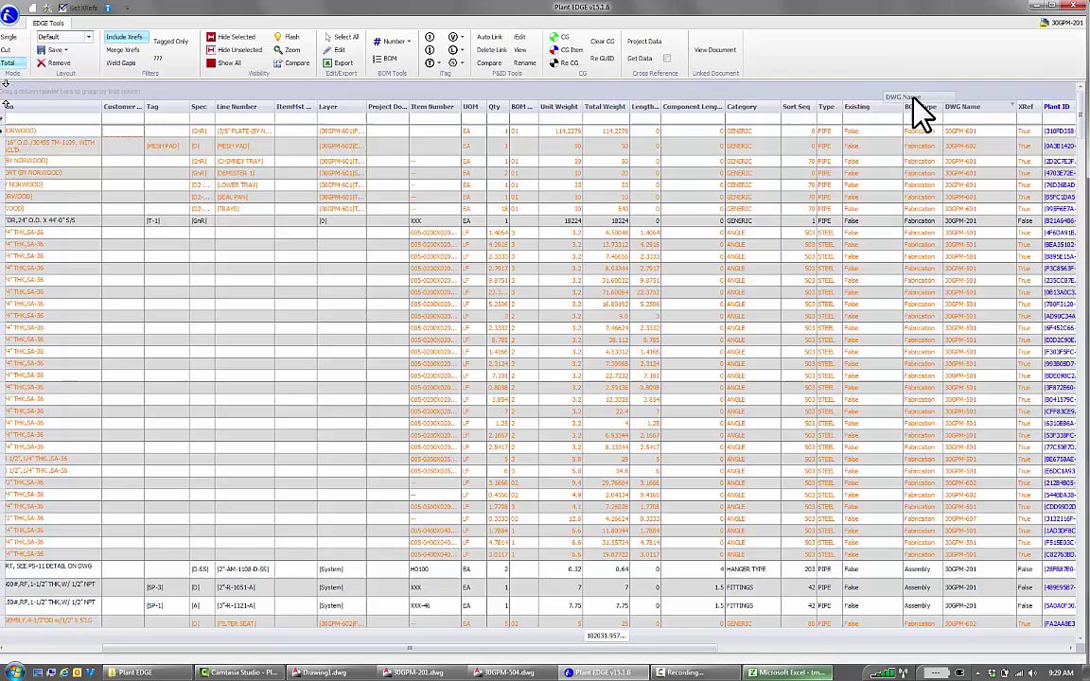
pyautogui.moveTo(965, 109); pyautogui.dragTo(899, 92)
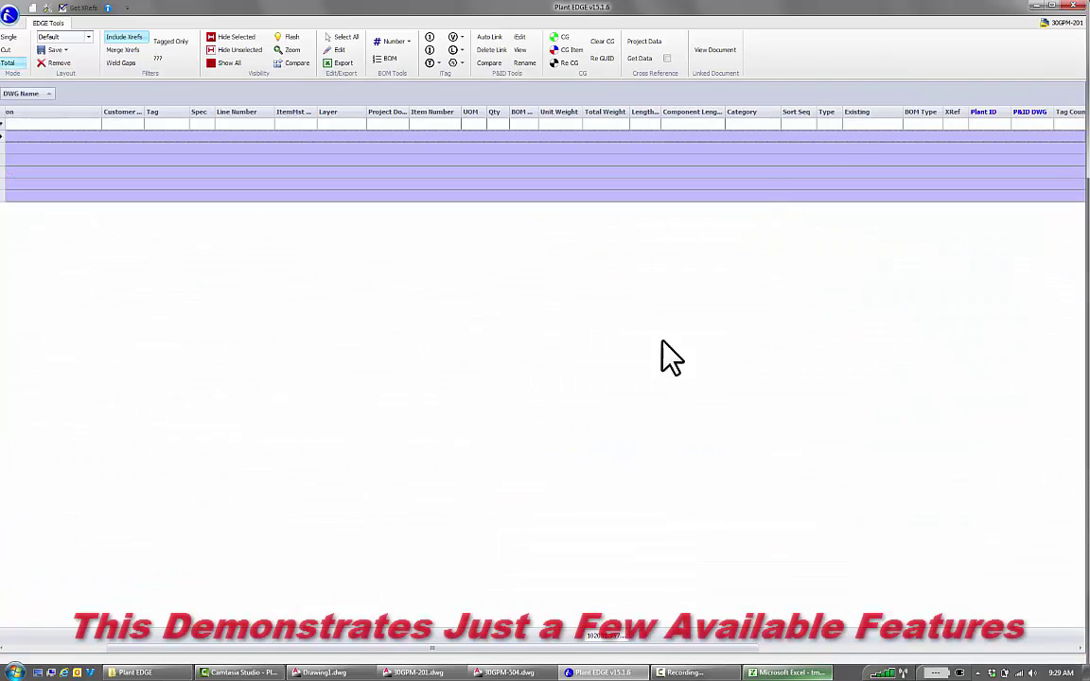
# Expand and collapse the 30GPM-201 group, then expand the 30GPM-601 group
pyautogui.click(80, 648)
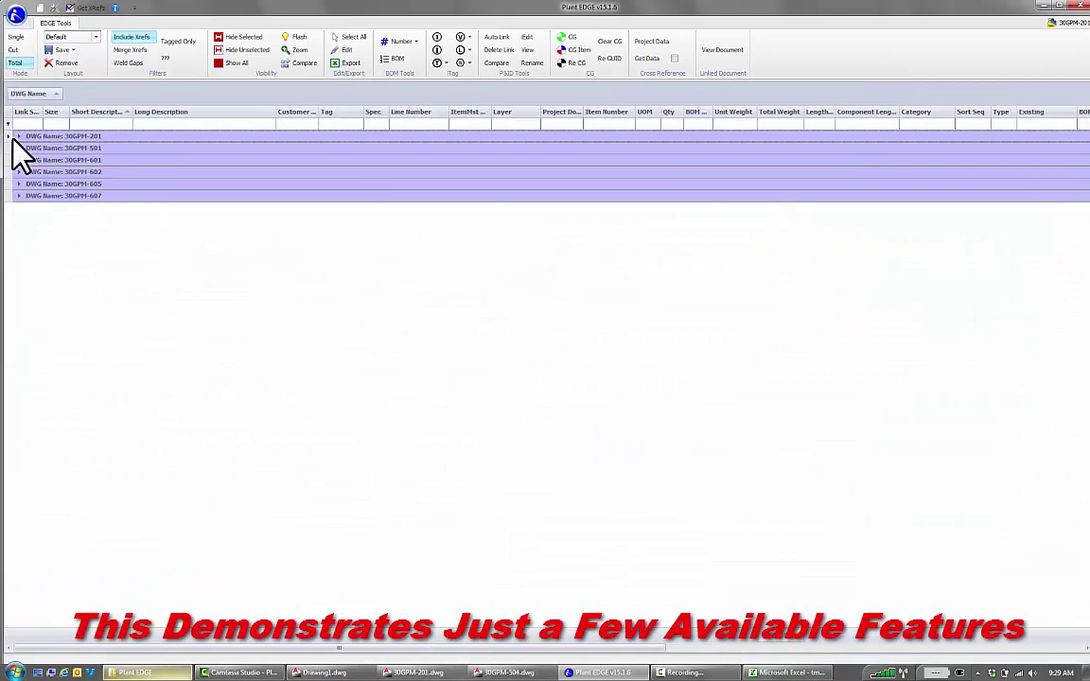
pyautogui.click(16, 137)
pyautogui.scroll(-5, 146, 217)
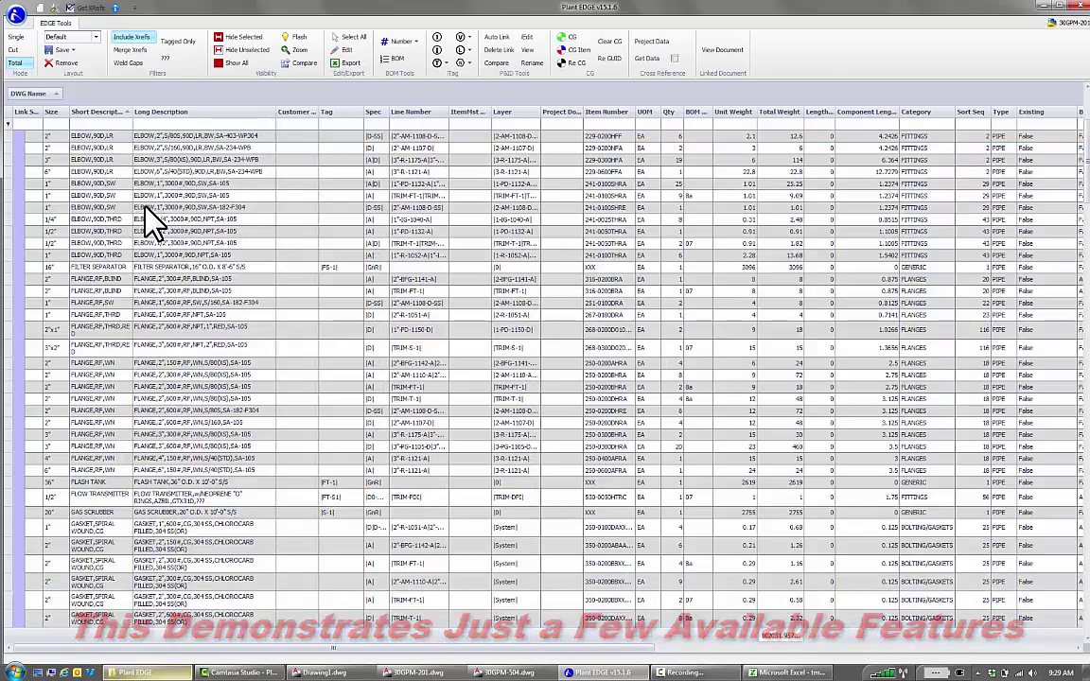
pyautogui.scroll(-3, 144, 213)
pyautogui.scroll(5, 146, 217)
pyautogui.scroll(3, 127, 214)
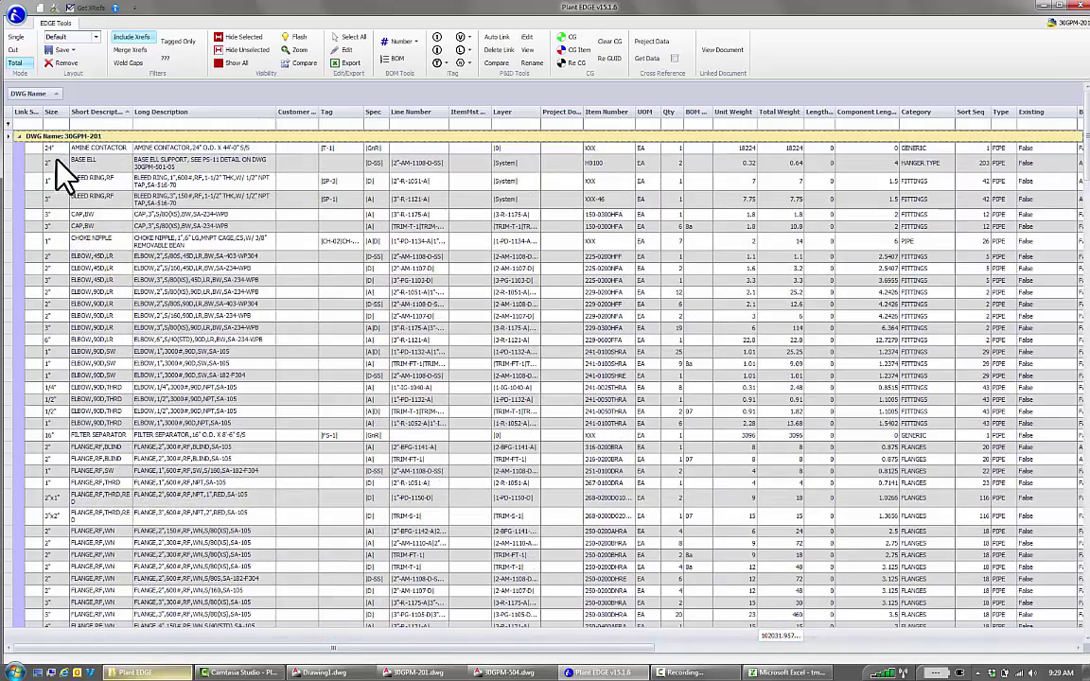
pyautogui.click(16, 136)
pyautogui.click(18, 160)
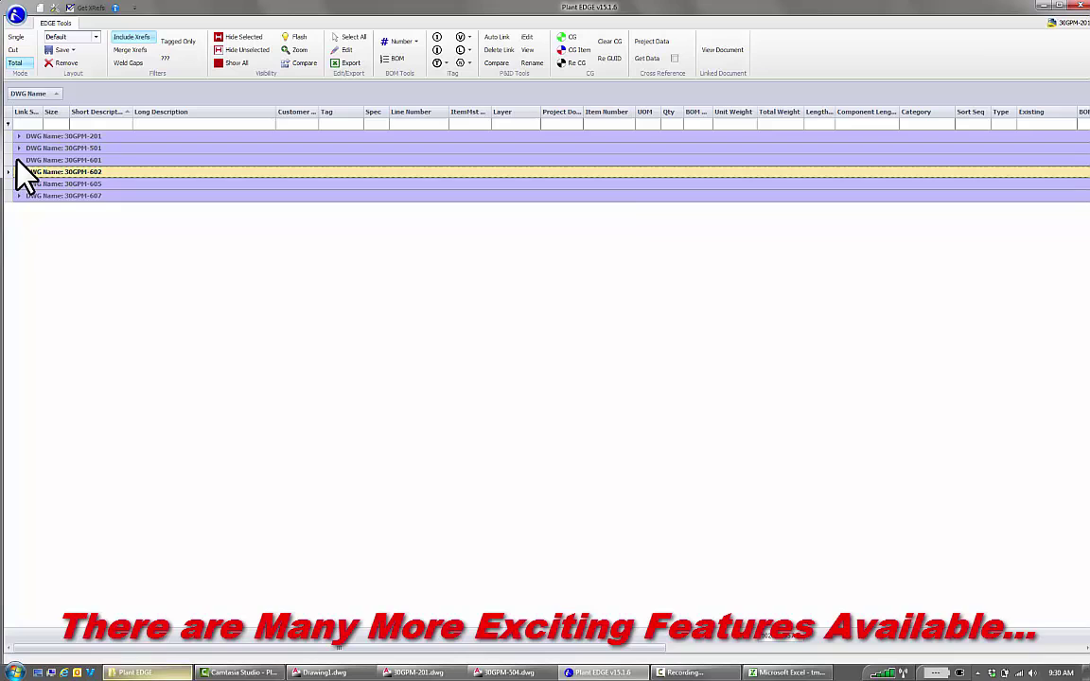
# Filter the Long Description column to 'FLANGE' to show only flanges
pyautogui.click(163, 124)
pyautogui.write('FLANGE')
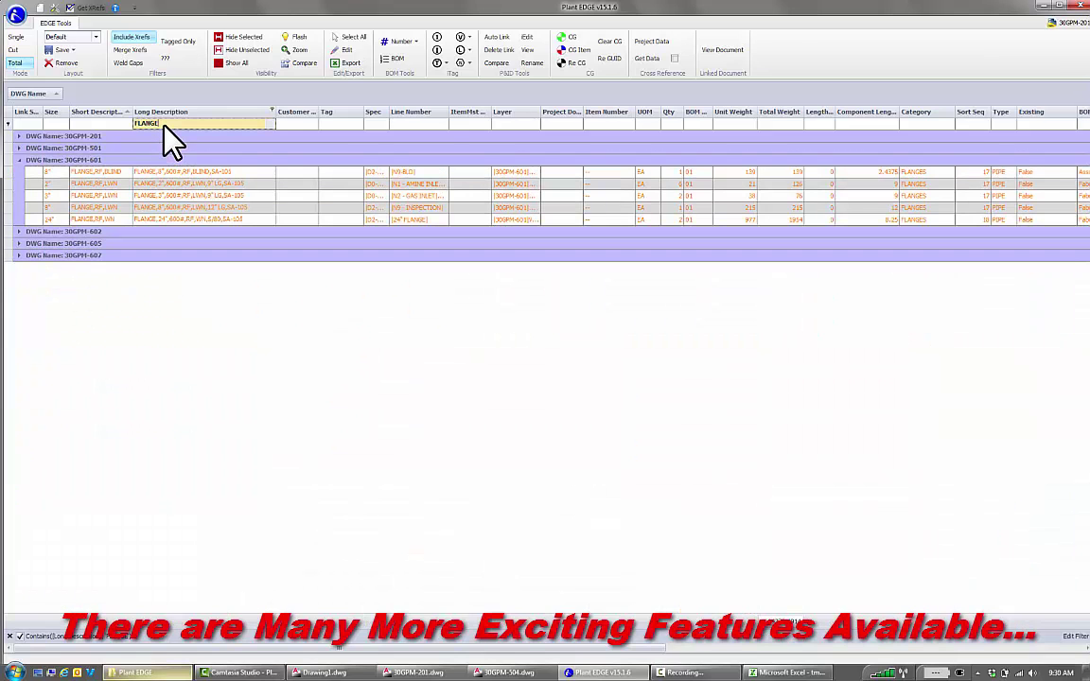
pyautogui.click(34, 90)
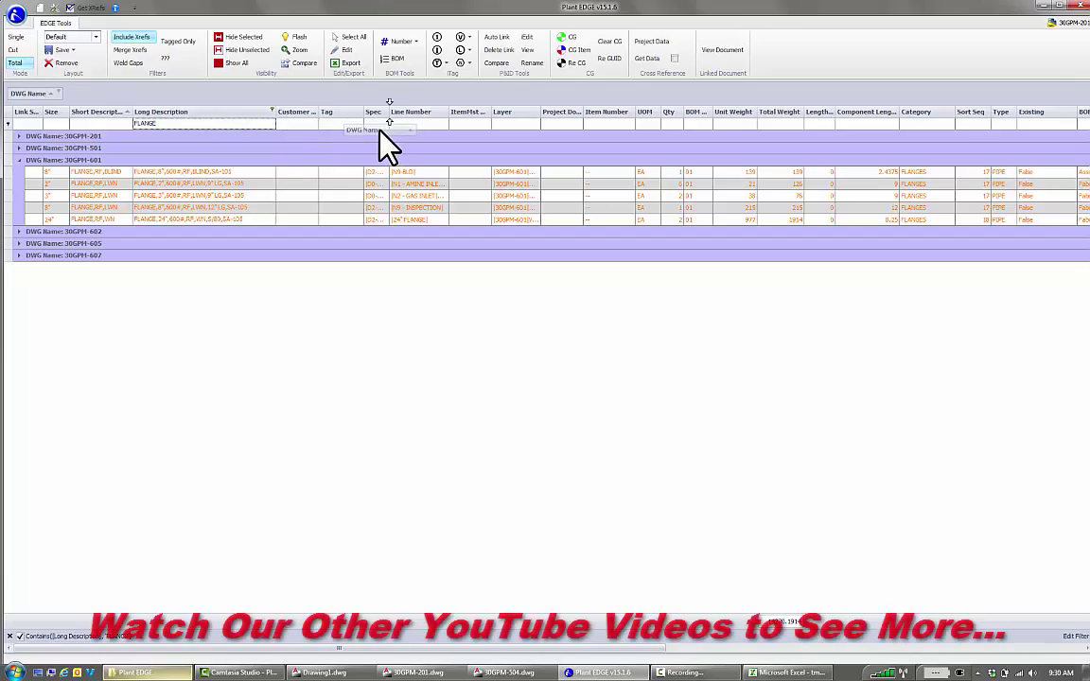
# Ungroup the grid, restoring DWG Name as a column, and scroll through the flanges
pyautogui.moveTo(223, 121); pyautogui.dragTo(378, 127)
pyautogui.scroll(-1, 183, 170)
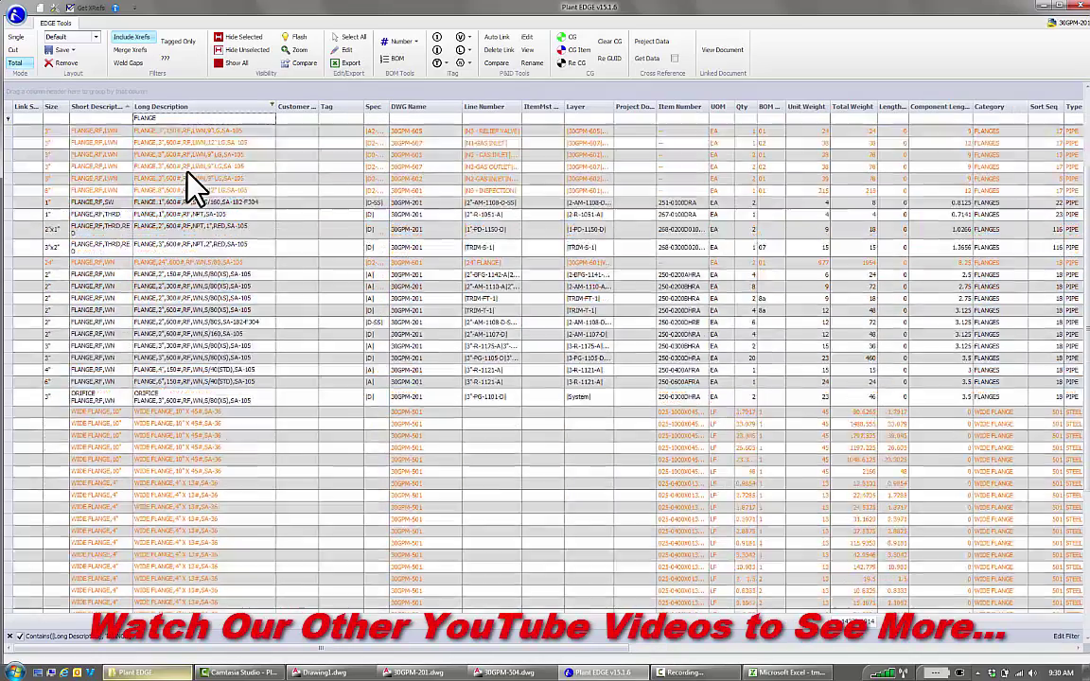
pyautogui.scroll(-1, 186, 173)
pyautogui.scroll(-1, 186, 173)
pyautogui.scroll(3, 187, 173)
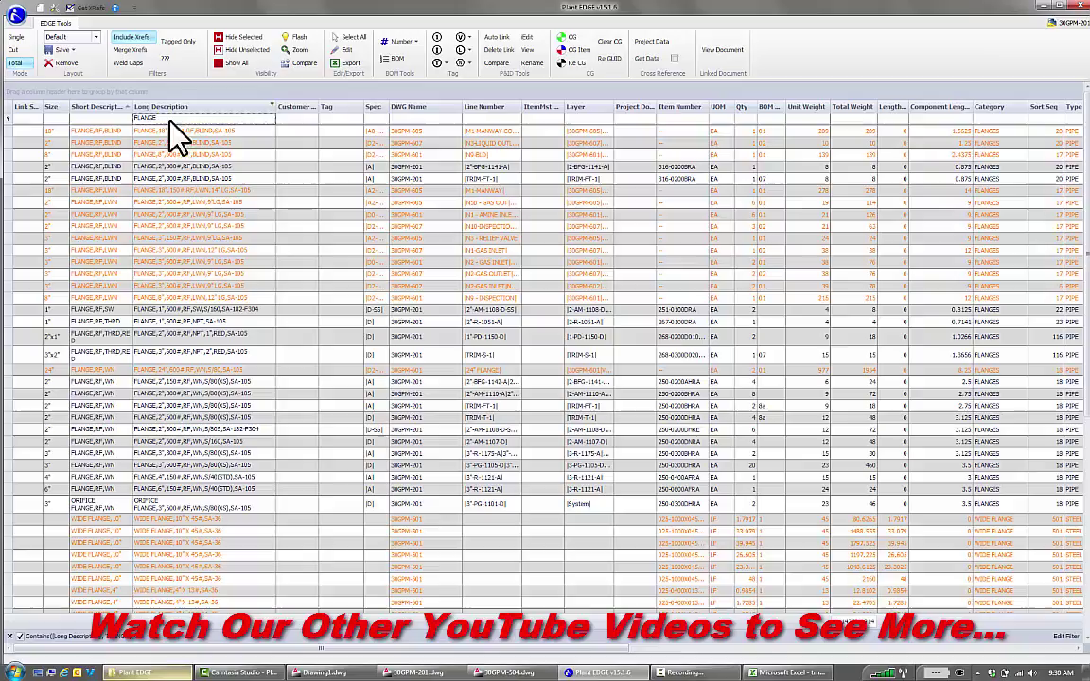